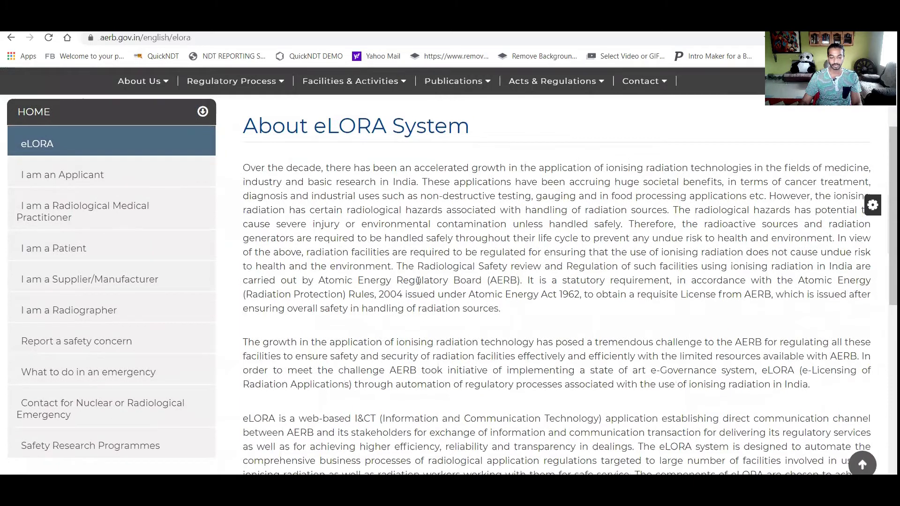
Follow the links from the About eLORA page through the eLORA guidelines to the eLORA server's login page
{"action": "scroll", "coordinate": [419, 282], "scroll_direction": "down", "scroll_amount": 5}
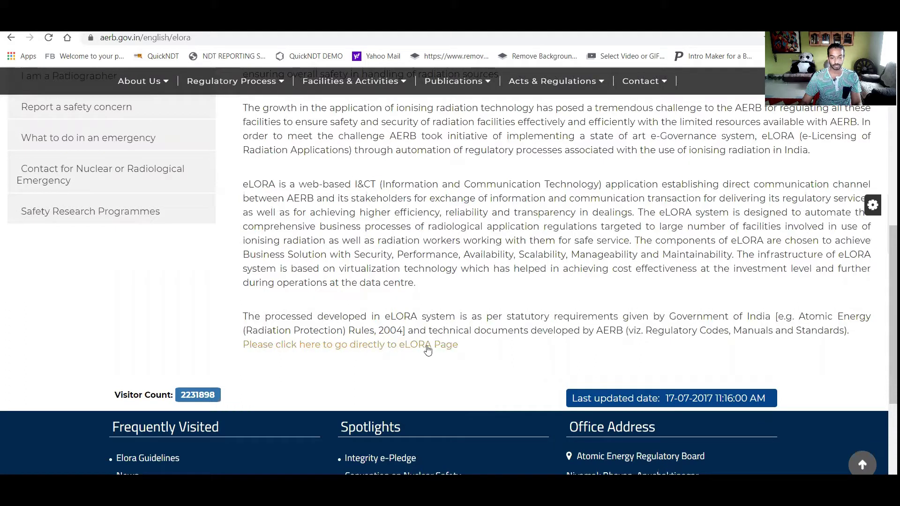
{"action": "left_click", "coordinate": [376, 347]}
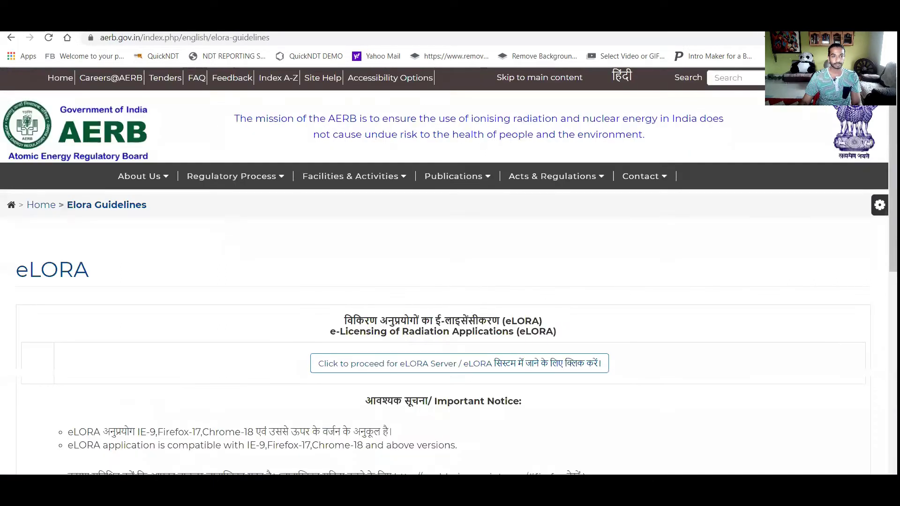
{"action": "scroll", "coordinate": [415, 363], "scroll_direction": "down", "scroll_amount": 3}
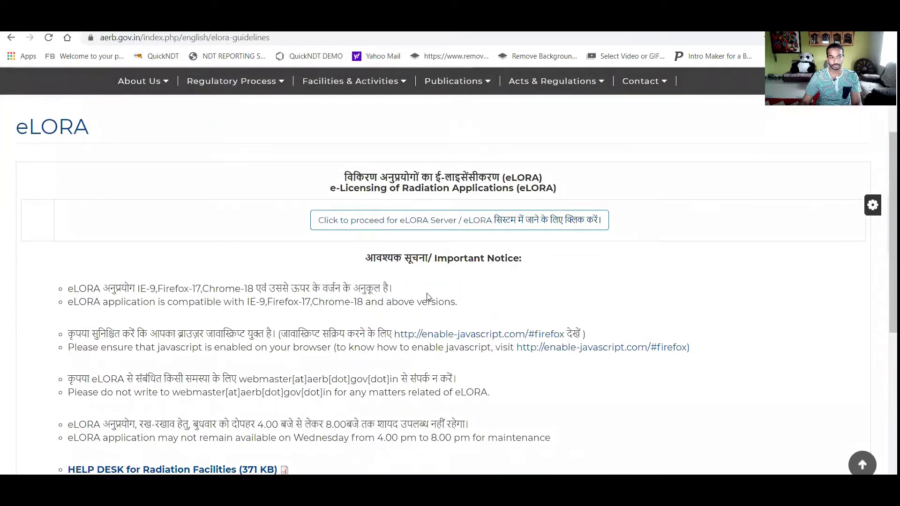
{"action": "scroll", "coordinate": [427, 297], "scroll_direction": "up", "scroll_amount": 3}
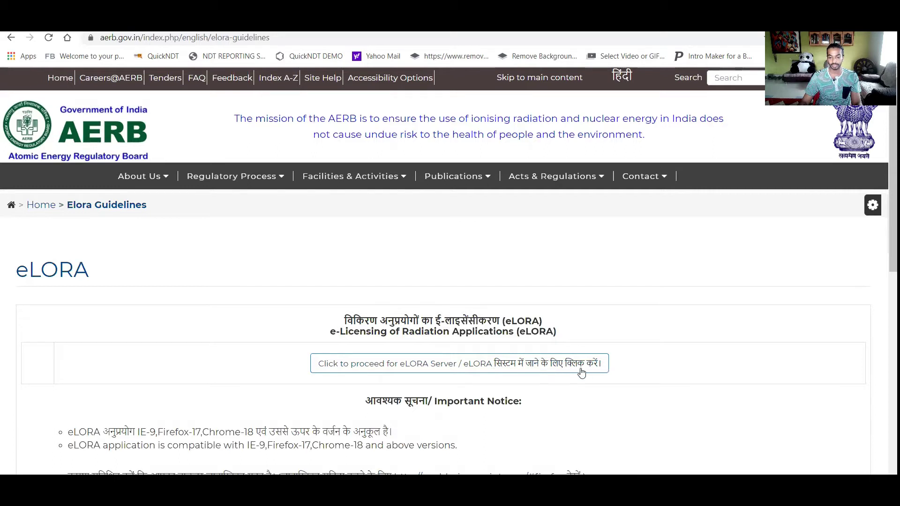
{"action": "left_click", "coordinate": [456, 363]}
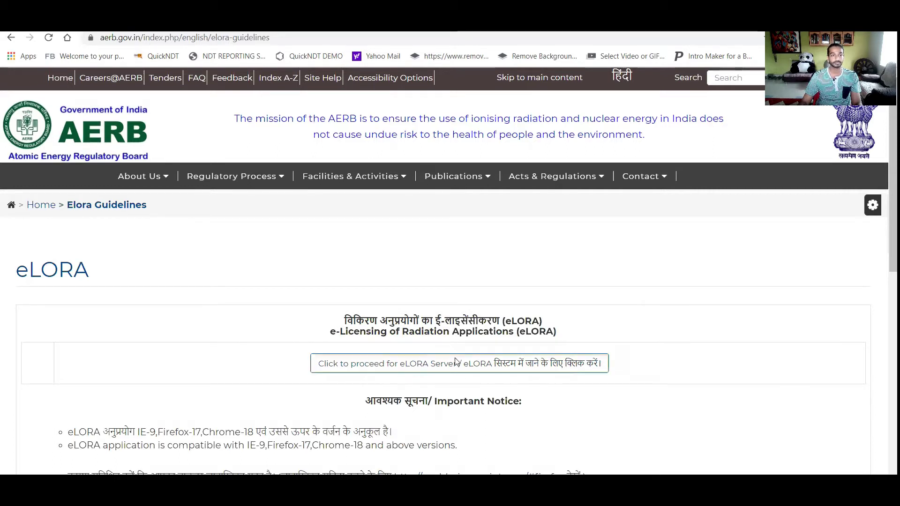
Examine the Login fields and the Registration Form options on the eLORA home page
{"action": "scroll", "coordinate": [744, 344], "scroll_direction": "down", "scroll_amount": 5}
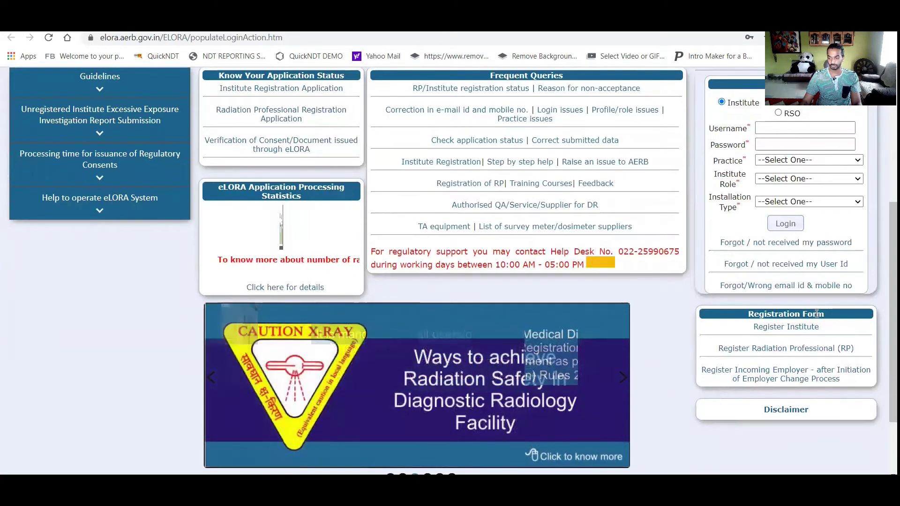
{"action": "scroll", "coordinate": [791, 345], "scroll_direction": "up", "scroll_amount": 1}
{"action": "scroll", "coordinate": [791, 346], "scroll_direction": "up", "scroll_amount": 2}
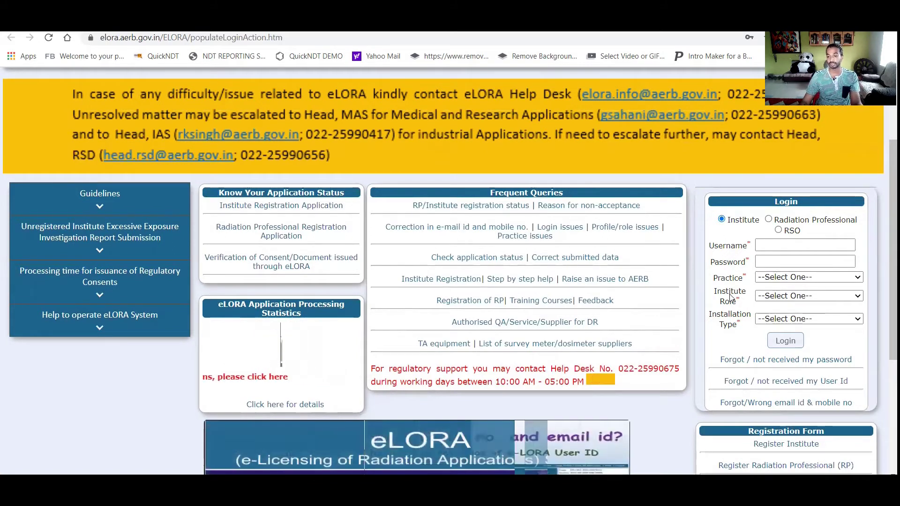
{"action": "left_click", "coordinate": [766, 243]}
{"action": "left_click", "coordinate": [771, 263]}
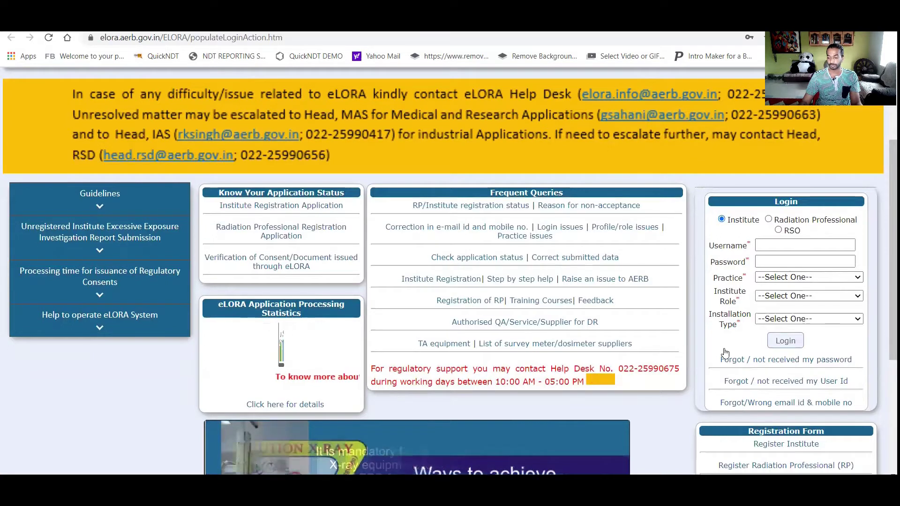
{"action": "scroll", "coordinate": [750, 333], "scroll_direction": "down", "scroll_amount": 3}
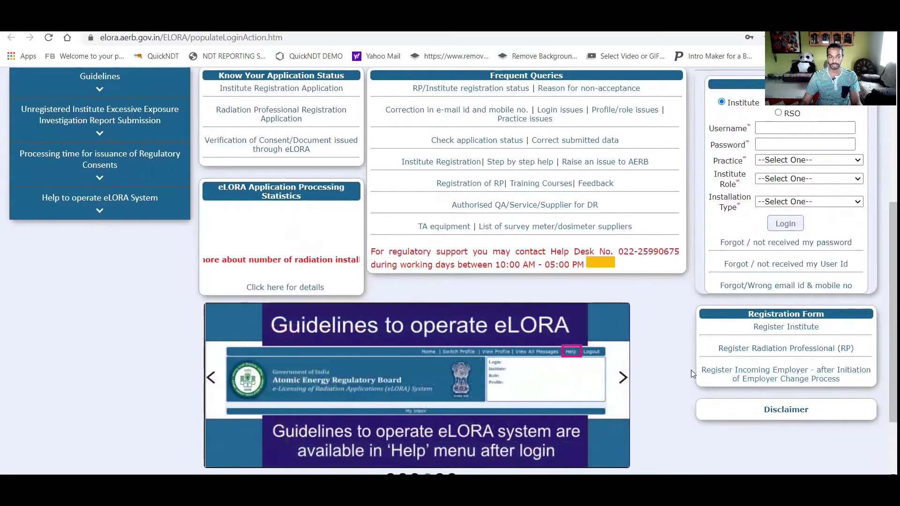
{"action": "scroll", "coordinate": [669, 376], "scroll_direction": "up", "scroll_amount": 1}
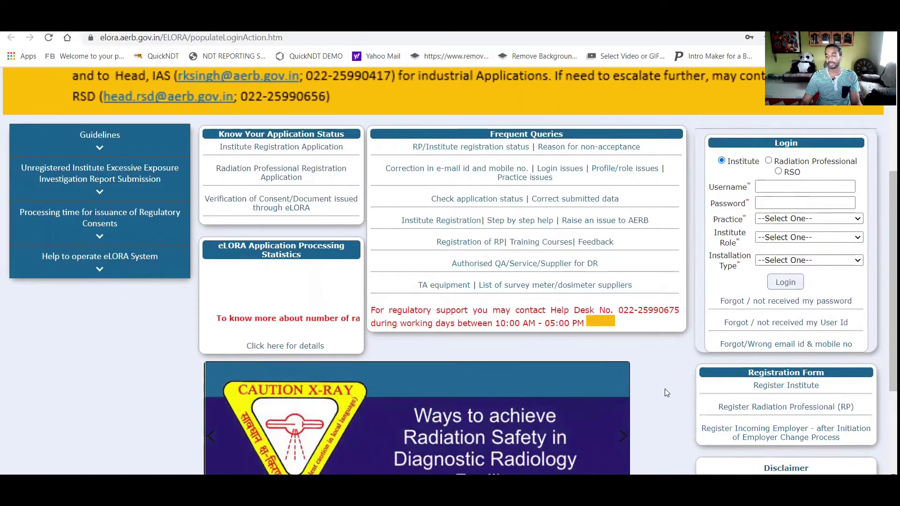
{"action": "scroll", "coordinate": [663, 391], "scroll_direction": "down", "scroll_amount": 1}
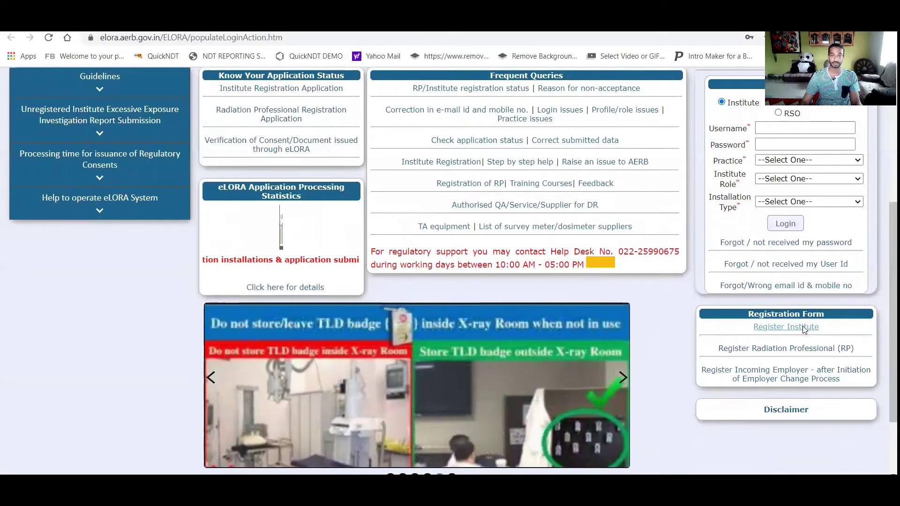
Open the Register Institute application form and dismiss its message window
{"action": "left_click", "coordinate": [804, 328]}
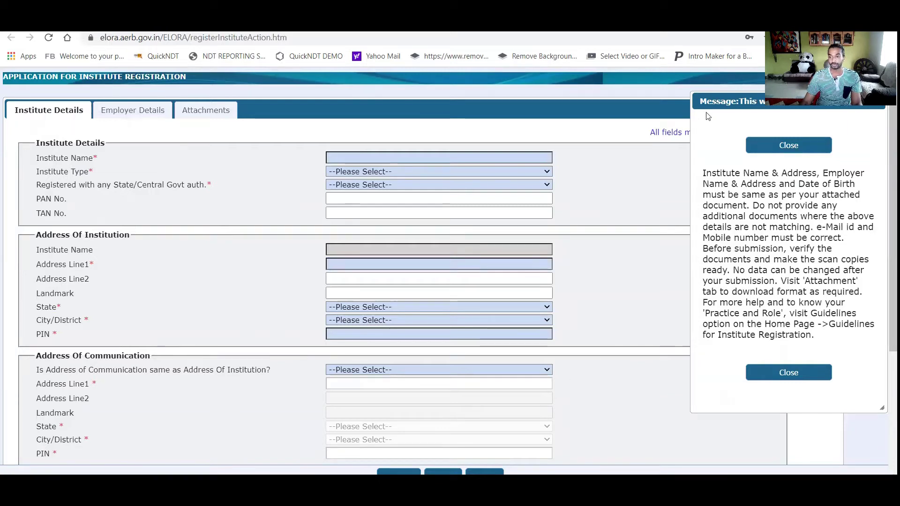
{"action": "left_click_drag", "start_coordinate": [722, 104], "coordinate": [584, 88]}
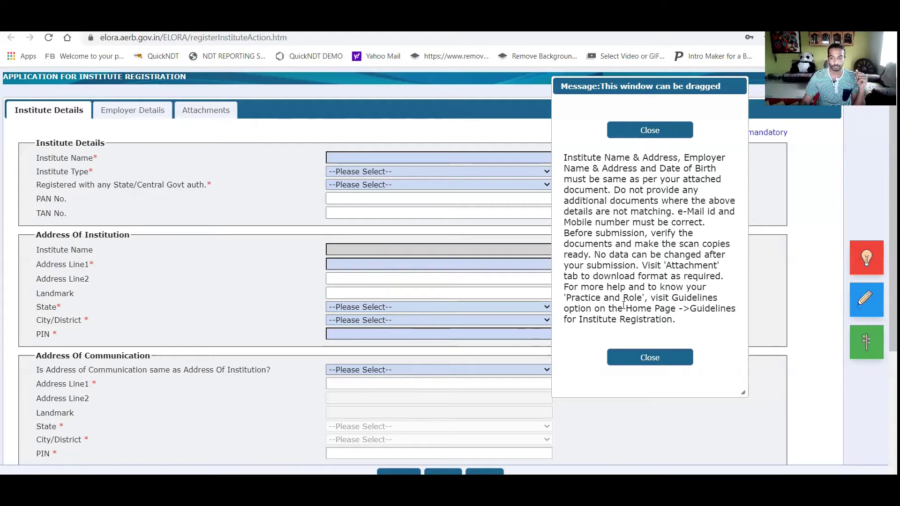
{"action": "left_click", "coordinate": [638, 137]}
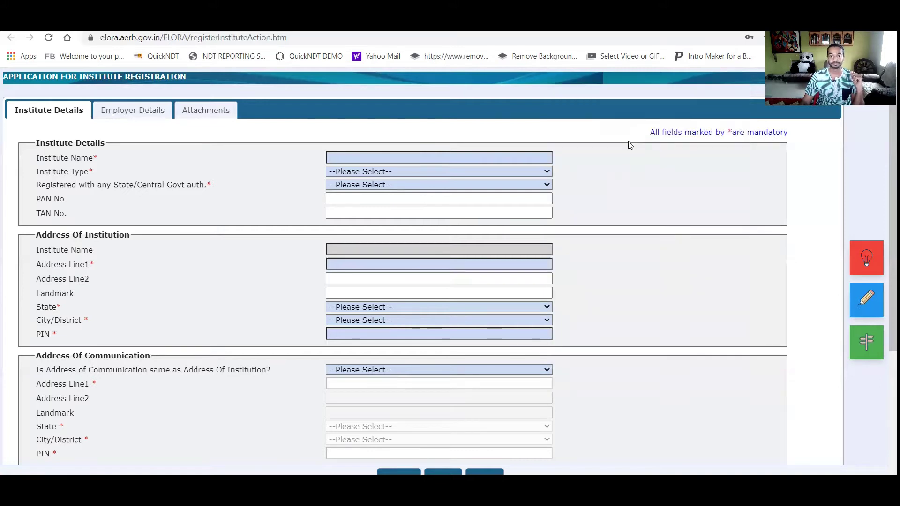
Download the authentication letter format from the form's attachments section, saving it to the Desktop as "Email Id and Mobile No. Authentication"
{"action": "left_click", "coordinate": [207, 113]}
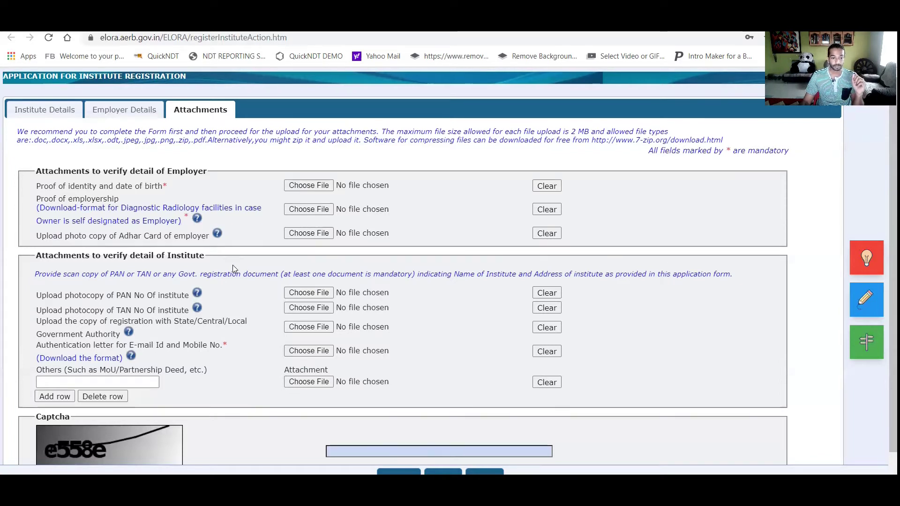
{"action": "scroll", "coordinate": [232, 265], "scroll_direction": "down", "scroll_amount": 1}
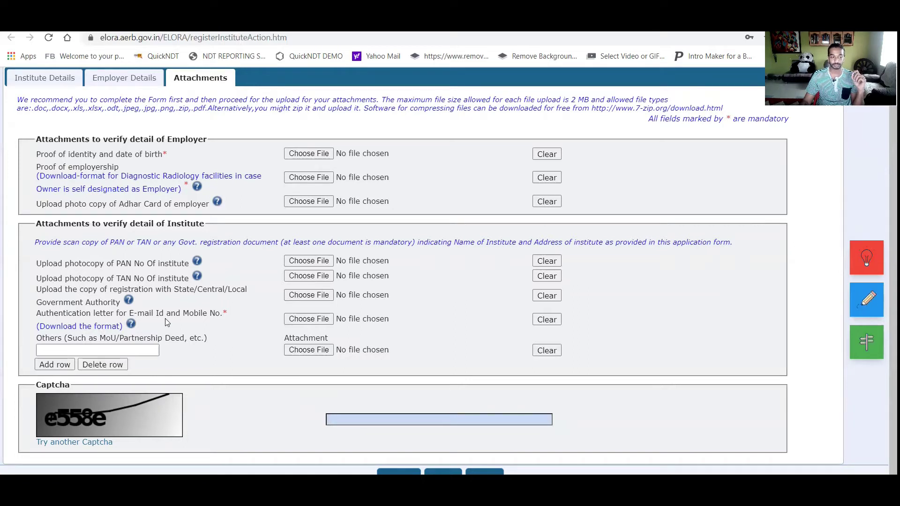
{"action": "left_click", "coordinate": [103, 327]}
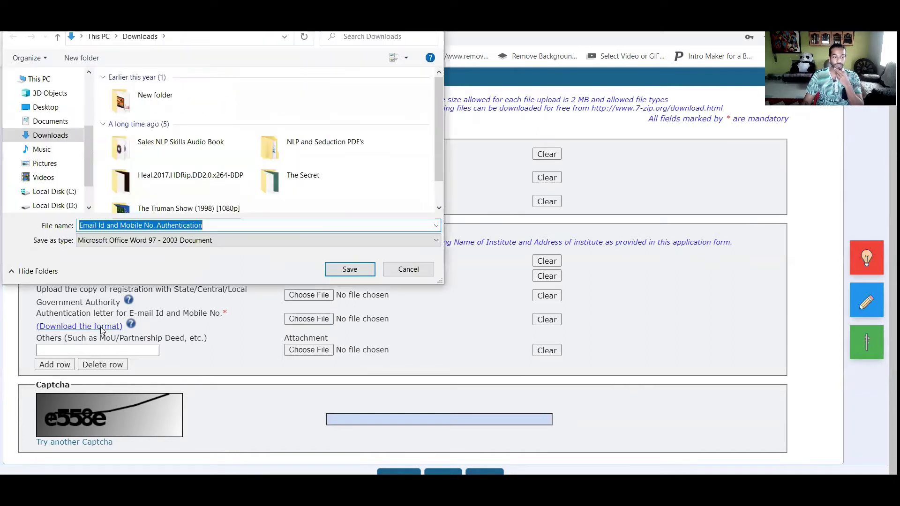
{"action": "scroll", "coordinate": [56, 98], "scroll_direction": "up", "scroll_amount": 3}
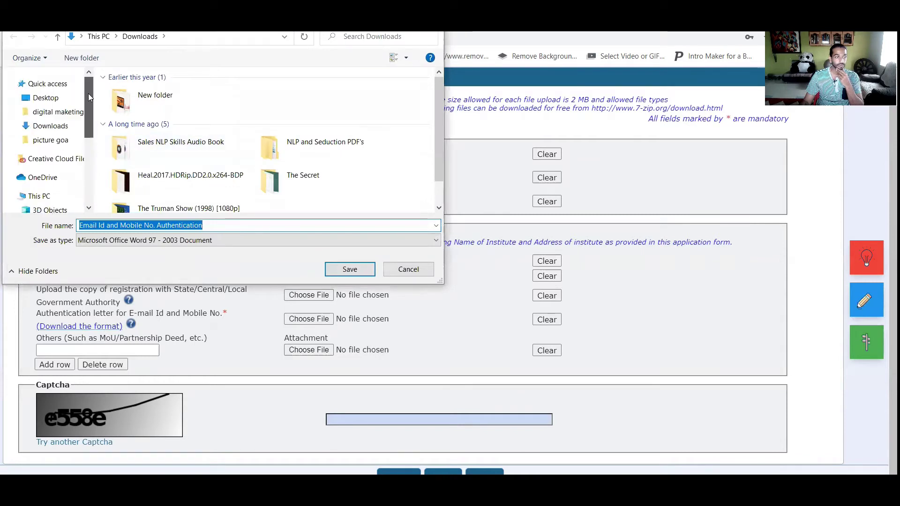
{"action": "left_click", "coordinate": [47, 98]}
{"action": "left_click", "coordinate": [350, 269]}
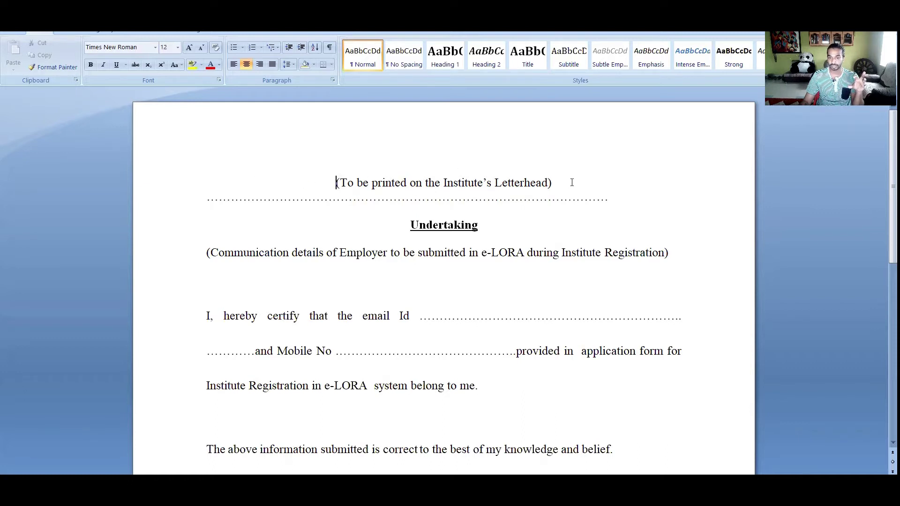
Review the downloaded Undertaking letter in Word, including the letterhead note, the email Id and Mobile No blanks, and the signature section
{"action": "left_click_drag", "start_coordinate": [574, 182], "coordinate": [336, 183]}
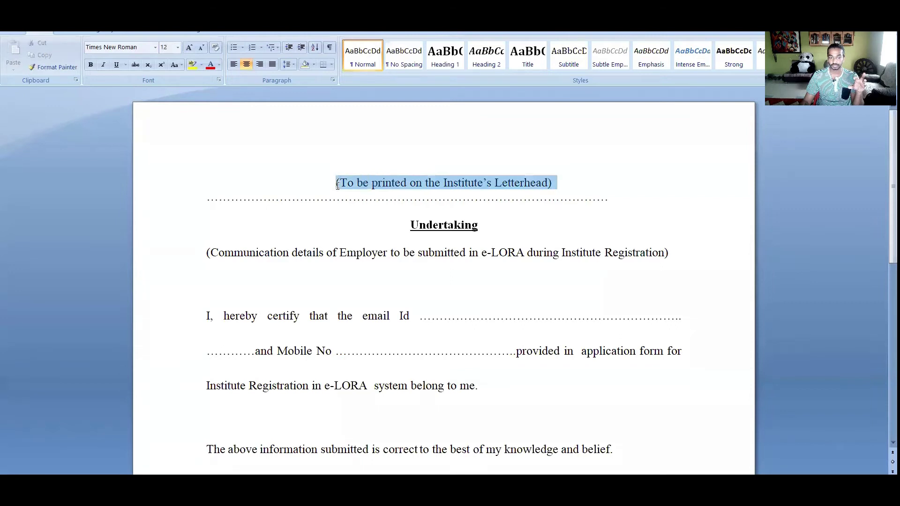
{"action": "left_click", "coordinate": [469, 264]}
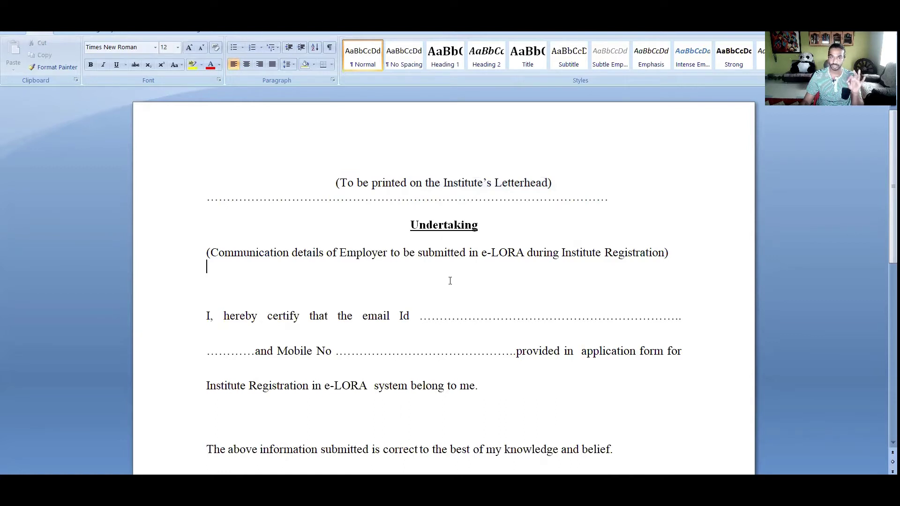
{"action": "scroll", "coordinate": [449, 280], "scroll_direction": "down", "scroll_amount": 1}
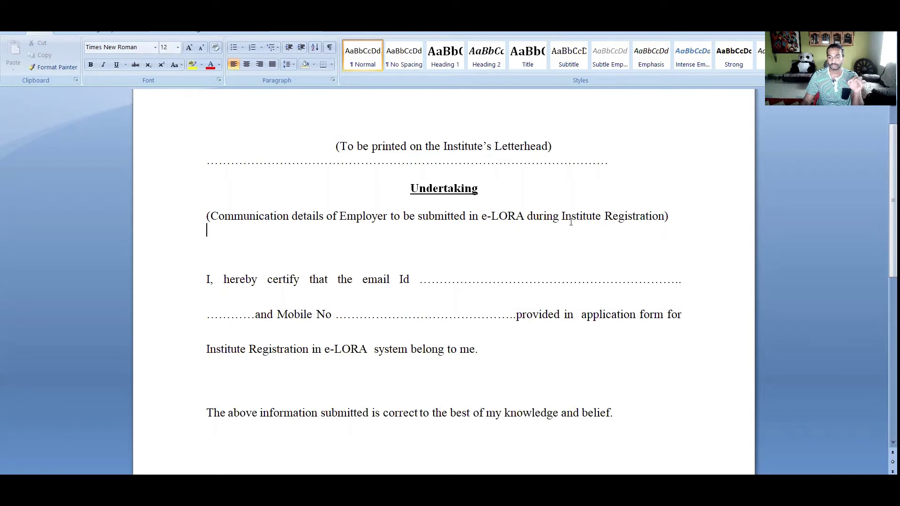
{"action": "scroll", "coordinate": [605, 239], "scroll_direction": "down", "scroll_amount": 1}
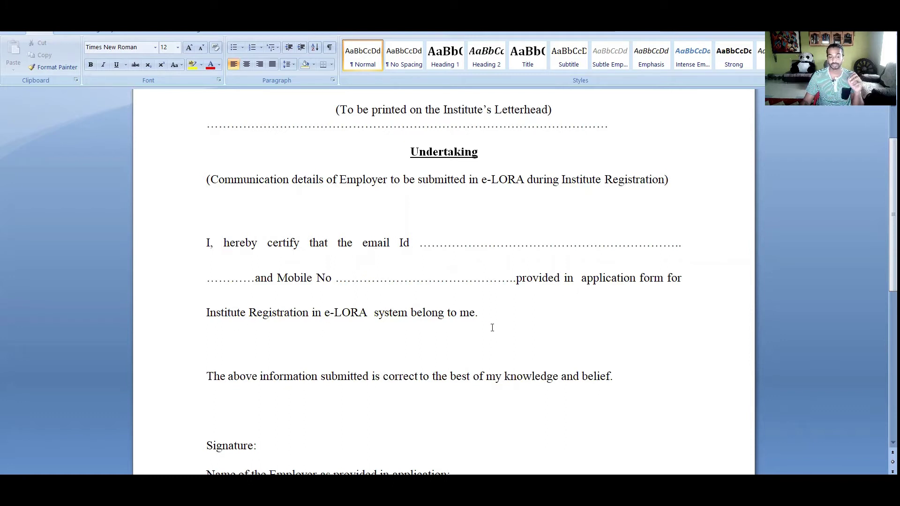
{"action": "scroll", "coordinate": [505, 331], "scroll_direction": "down", "scroll_amount": 1}
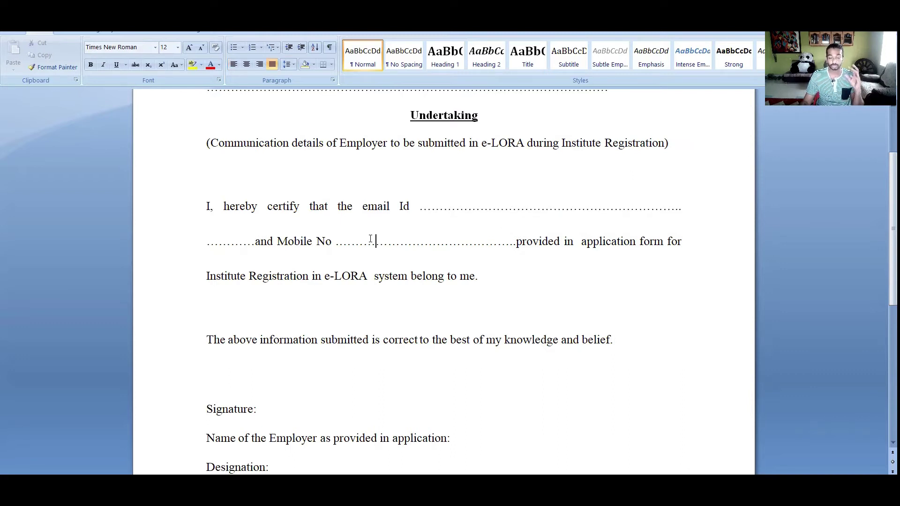
{"action": "left_click", "coordinate": [370, 239]}
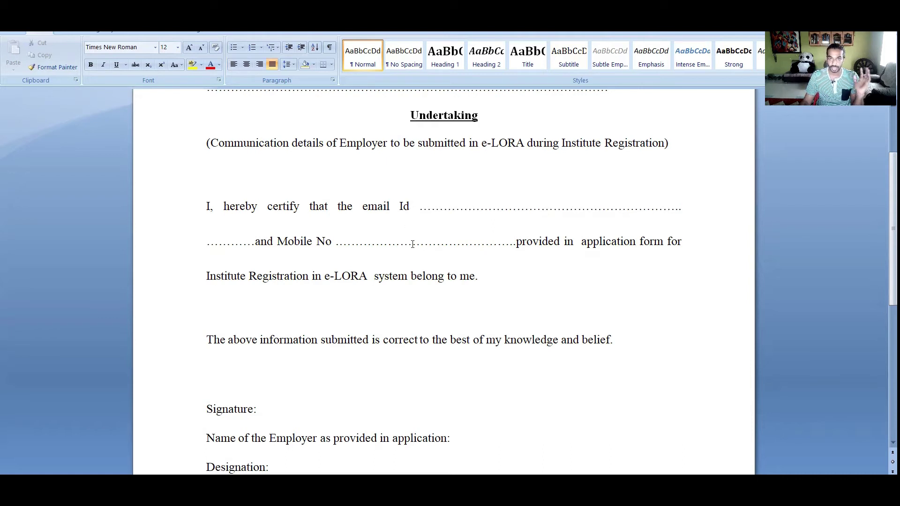
{"action": "scroll", "coordinate": [413, 244], "scroll_direction": "down", "scroll_amount": 1}
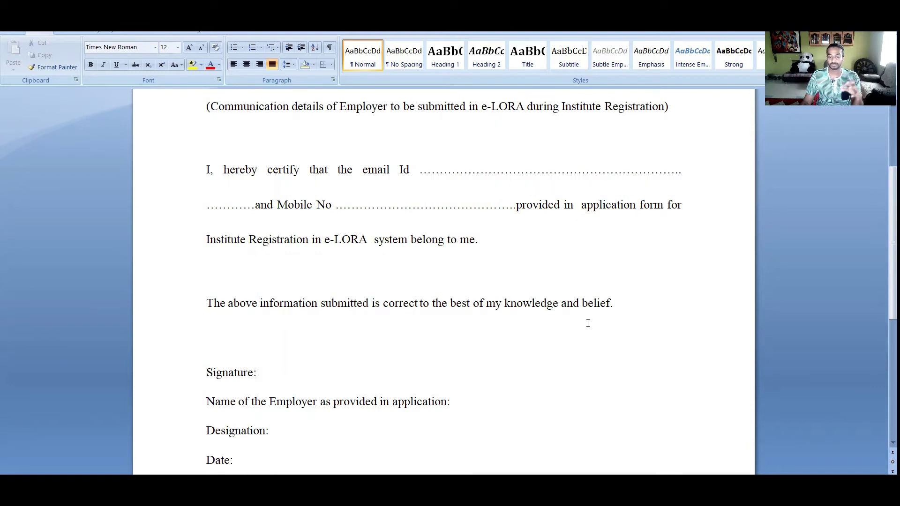
{"action": "scroll", "coordinate": [475, 321], "scroll_direction": "down", "scroll_amount": 1}
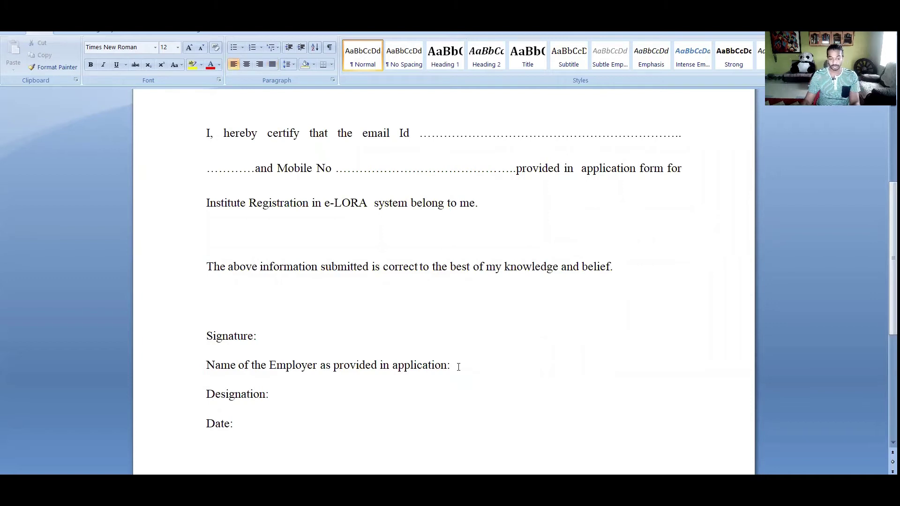
Try sample text in the employer's name line of the Undertaking letter, and clear it
{"action": "type", "text": "dsd"}
{"action": "key", "text": "BackSpace"}
{"action": "key", "text": "BackSpace"}
{"action": "key", "text": "BackSpace"}
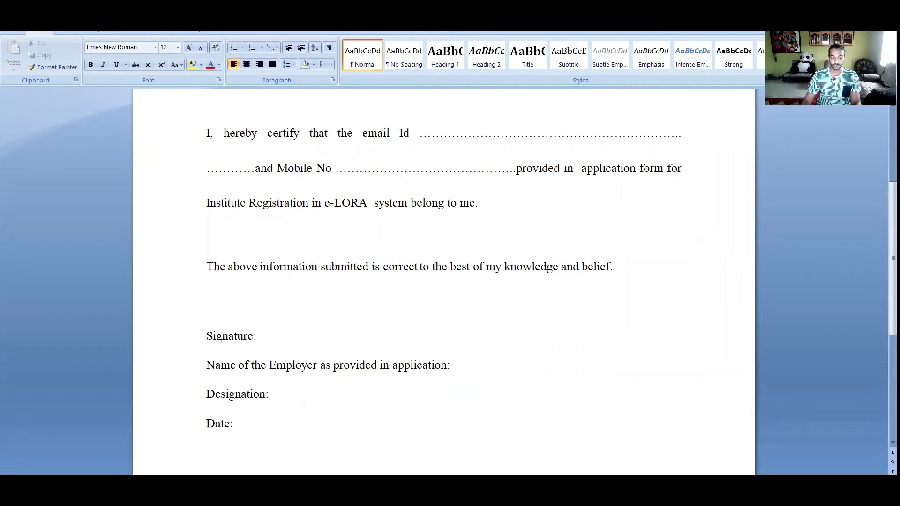
Try "owner" and "ceo" as sample entries in the letter's Designation line, clearing each one
{"action": "type", "text": "owner"}
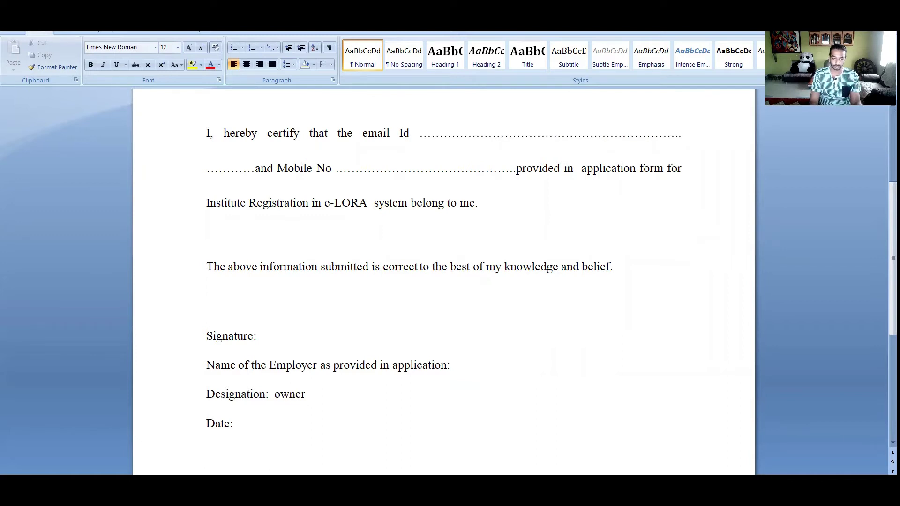
{"action": "key", "text": "BackSpace"}
{"action": "key", "text": "BackSpace"}
{"action": "key", "text": "BackSpace"}
{"action": "key", "text": "BackSpace"}
{"action": "key", "text": "BackSpace"}
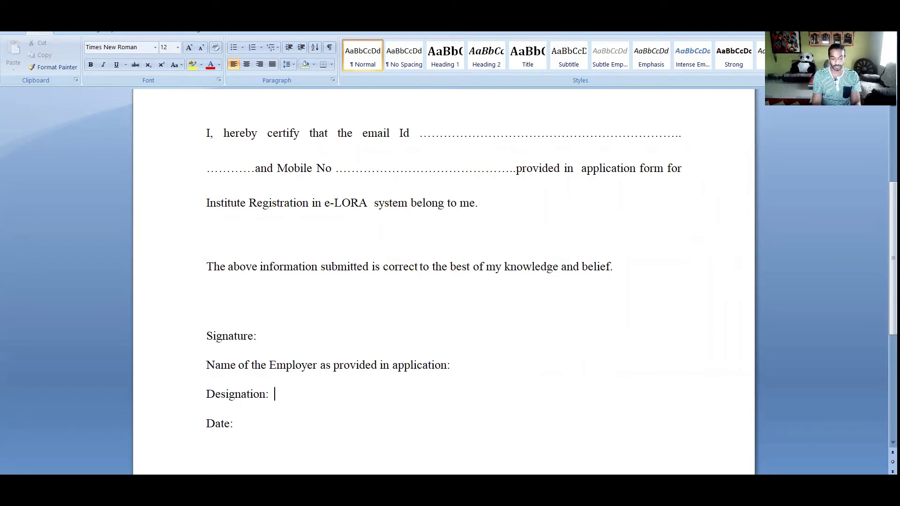
{"action": "key", "text": "super+c"}
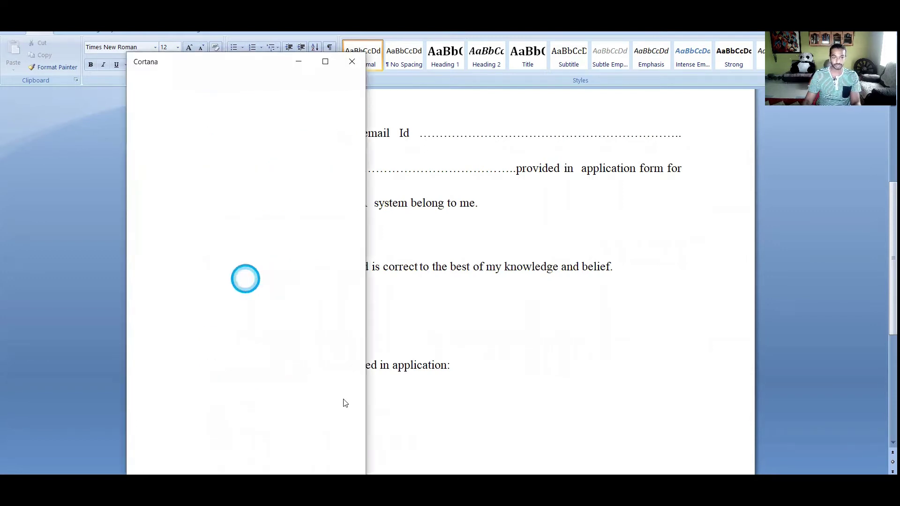
{"action": "left_click", "coordinate": [353, 61]}
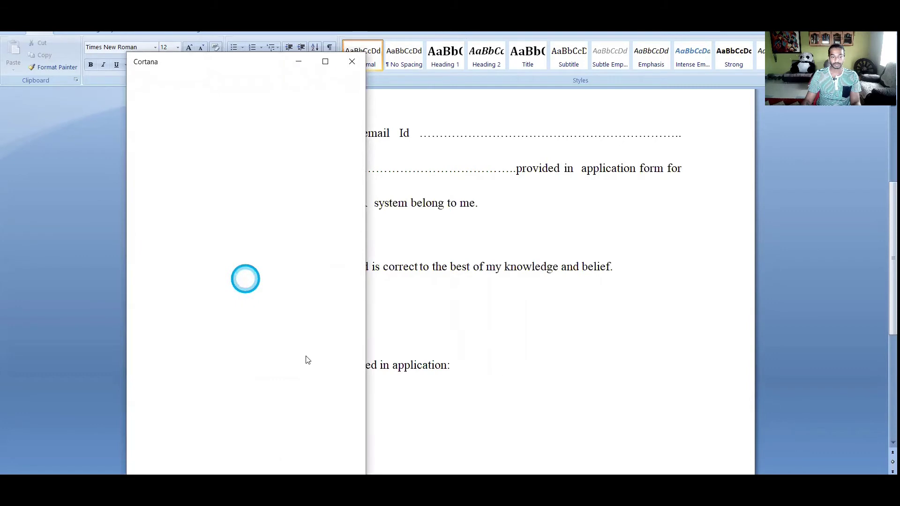
{"action": "type", "text": "ceo"}
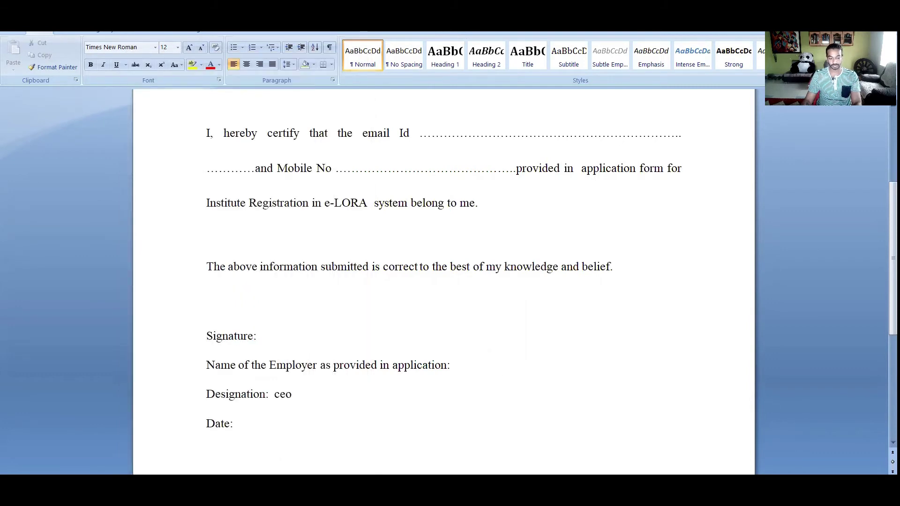
{"action": "key", "text": "BackSpace"}
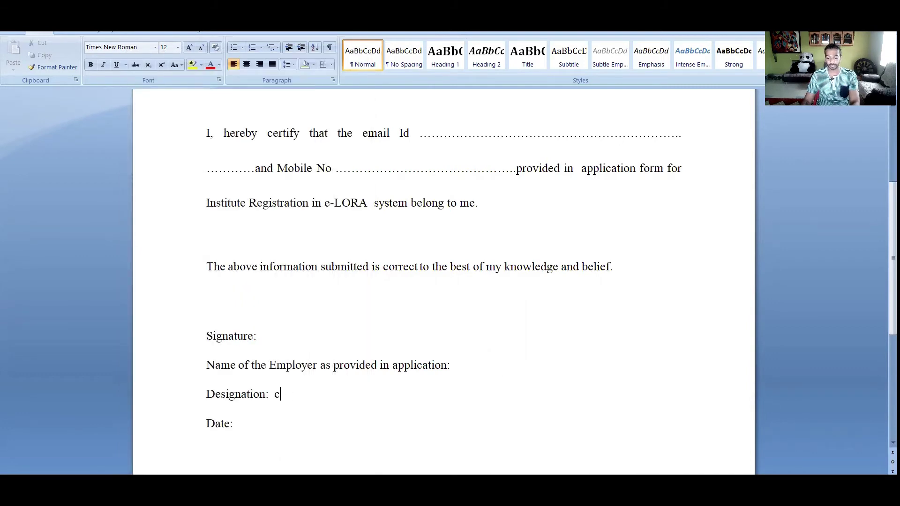
{"action": "key", "text": "BackSpace"}
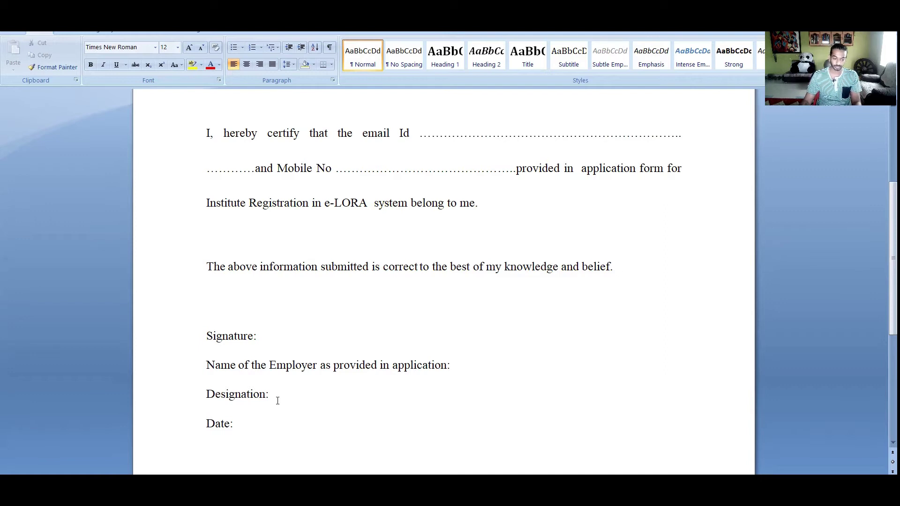
Review the Undertaking letter from the signature lines and institute seal back up to the letterhead note
{"action": "scroll", "coordinate": [281, 413], "scroll_direction": "down", "scroll_amount": 5}
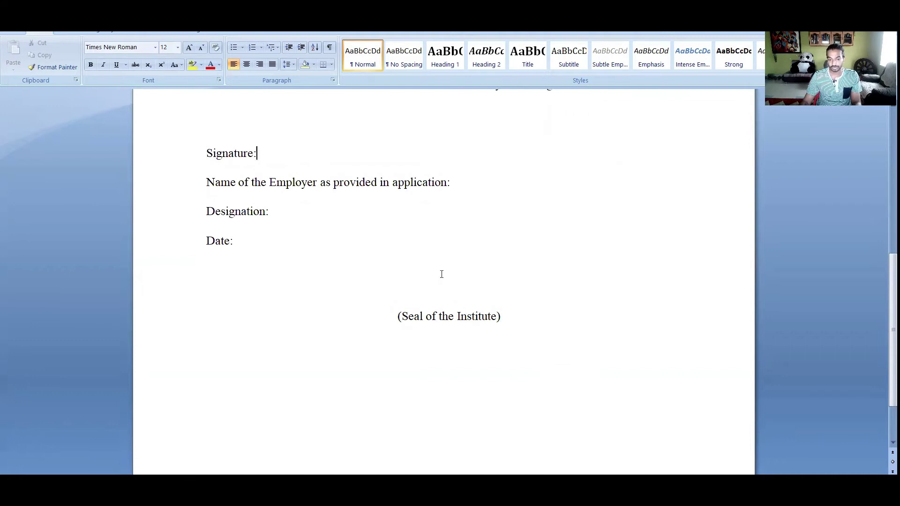
{"action": "scroll", "coordinate": [452, 328], "scroll_direction": "down", "scroll_amount": 3}
{"action": "scroll", "coordinate": [452, 328], "scroll_direction": "up", "scroll_amount": 10}
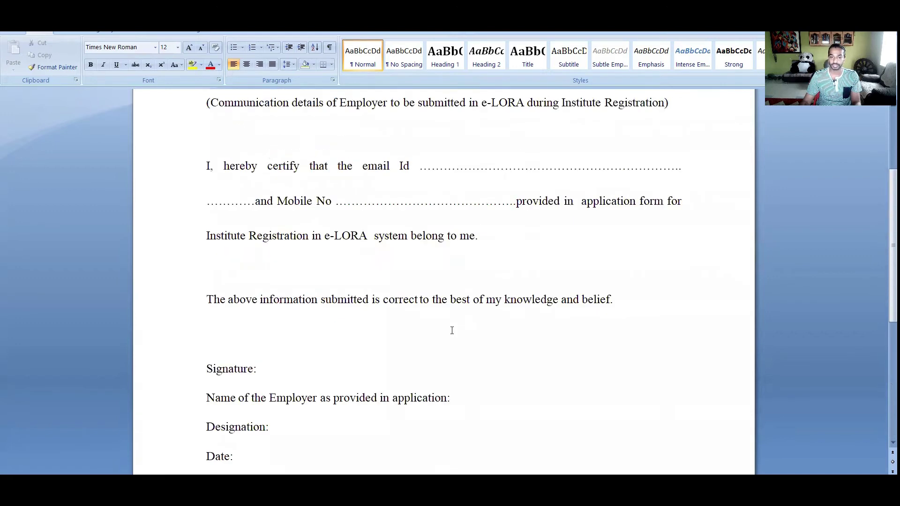
{"action": "scroll", "coordinate": [452, 330], "scroll_direction": "up", "scroll_amount": 5}
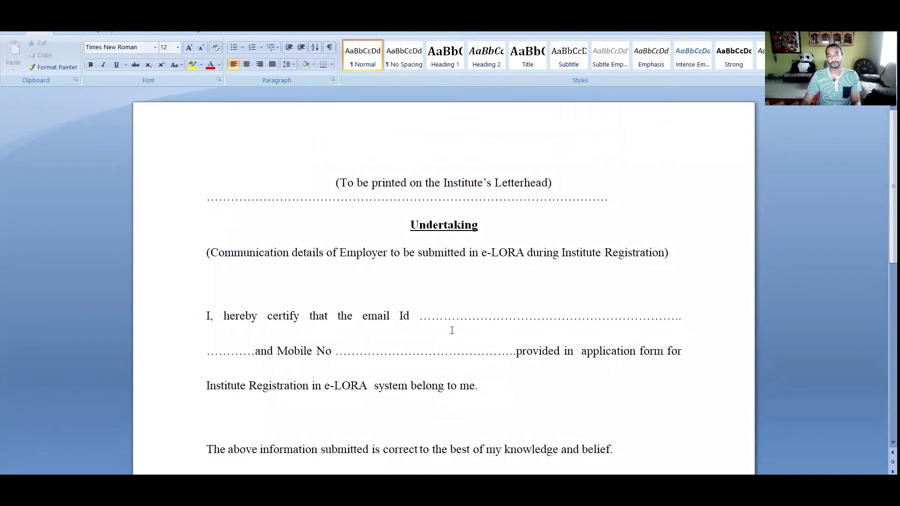
{"action": "scroll", "coordinate": [447, 188], "scroll_direction": "down", "scroll_amount": 1}
{"action": "scroll", "coordinate": [423, 167], "scroll_direction": "up", "scroll_amount": 1}
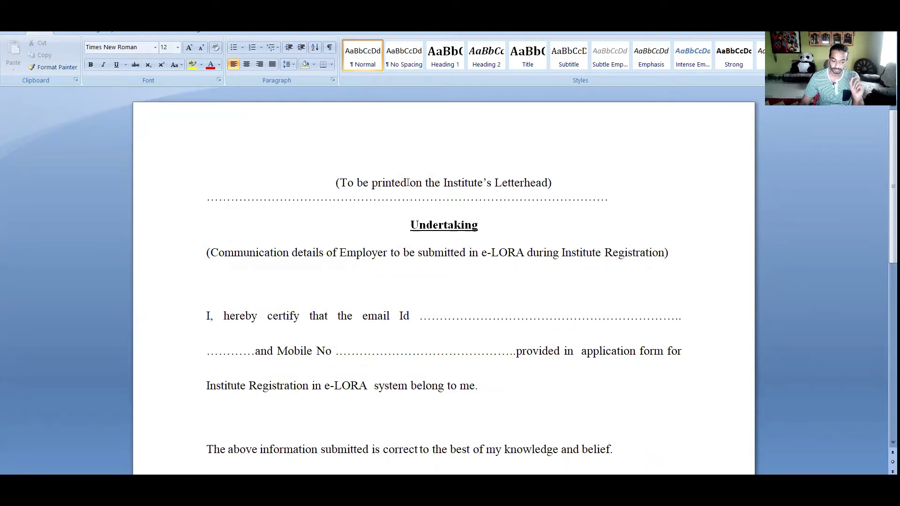
{"action": "mouse_move", "coordinate": [387, 490]}
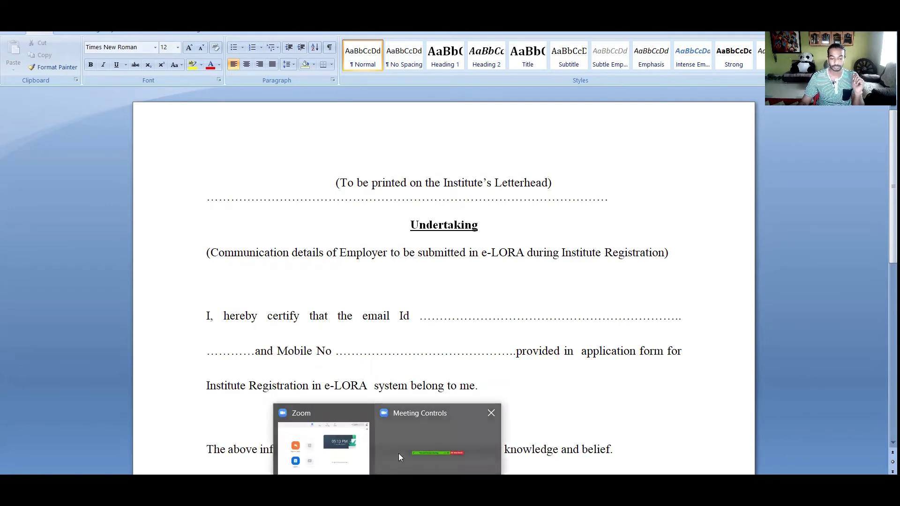
{"action": "mouse_move", "coordinate": [399, 455]}
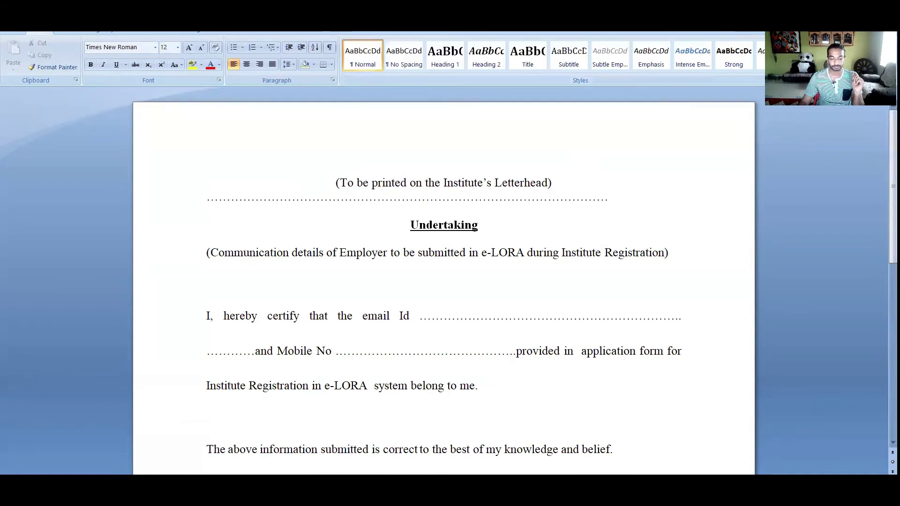
Switch back to the eLORA registration form in the browser and review the institute attachments, including the authentication letter for E-mail Id and Mobile No
{"action": "key", "text": "alt+Tab"}
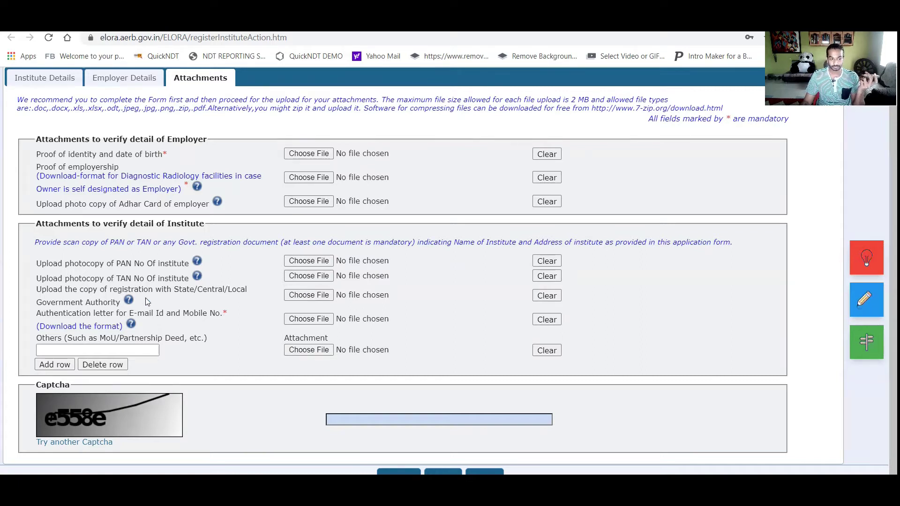
{"action": "mouse_move", "coordinate": [131, 301]}
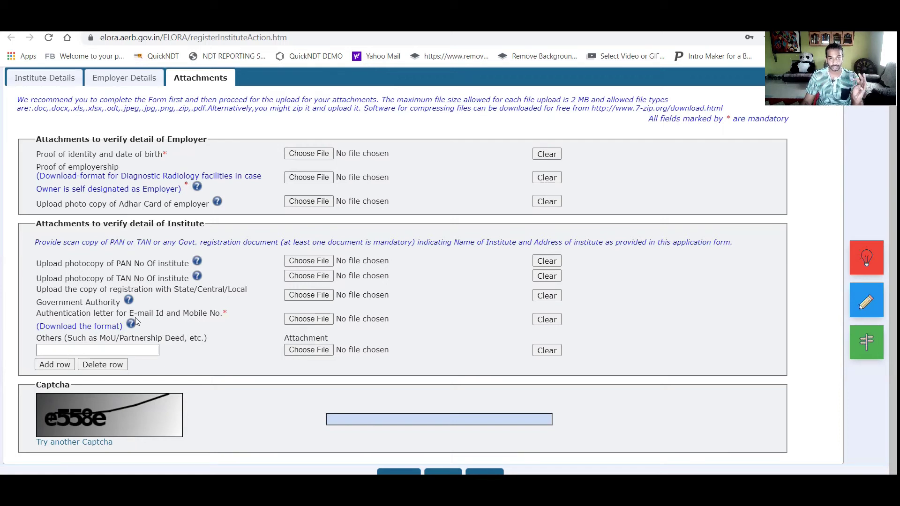
{"action": "mouse_move", "coordinate": [133, 325]}
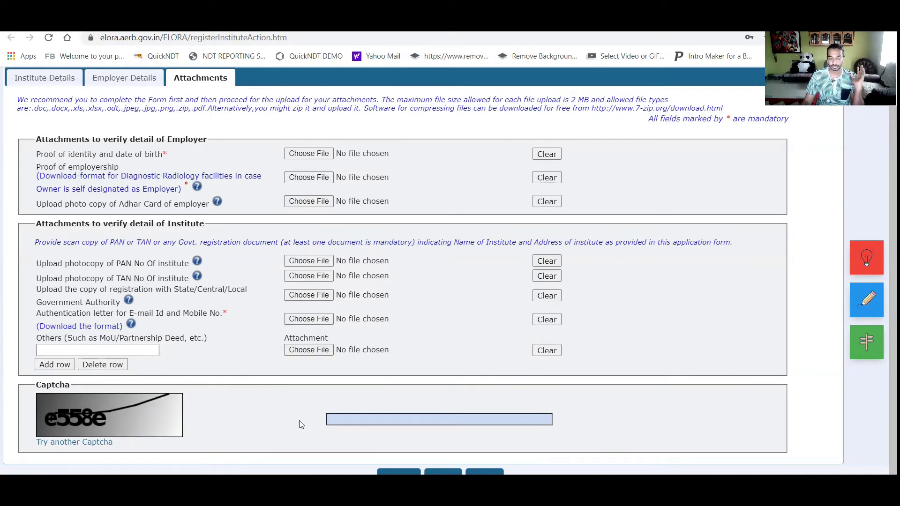
In the form's Institute Details section, enter "XYZ NDT SERVICES" as the institute name
{"action": "left_click", "coordinate": [68, 83]}
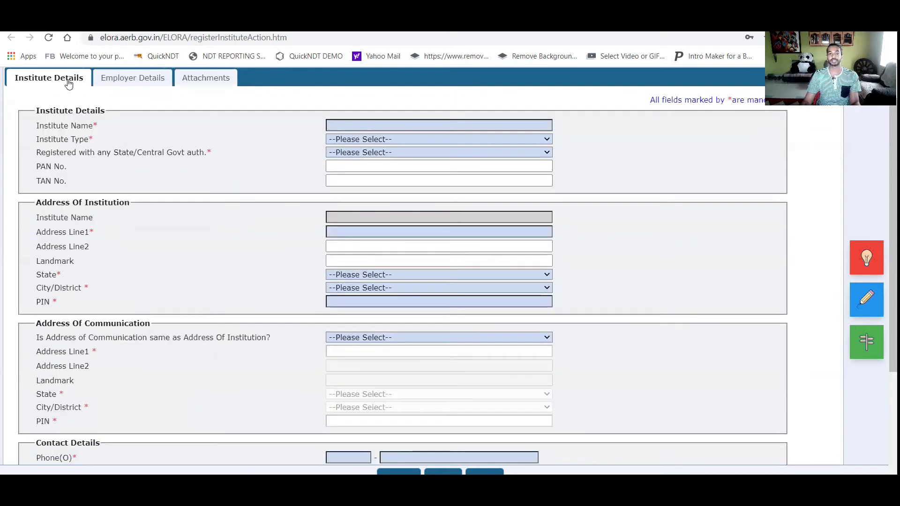
{"action": "left_click", "coordinate": [431, 123]}
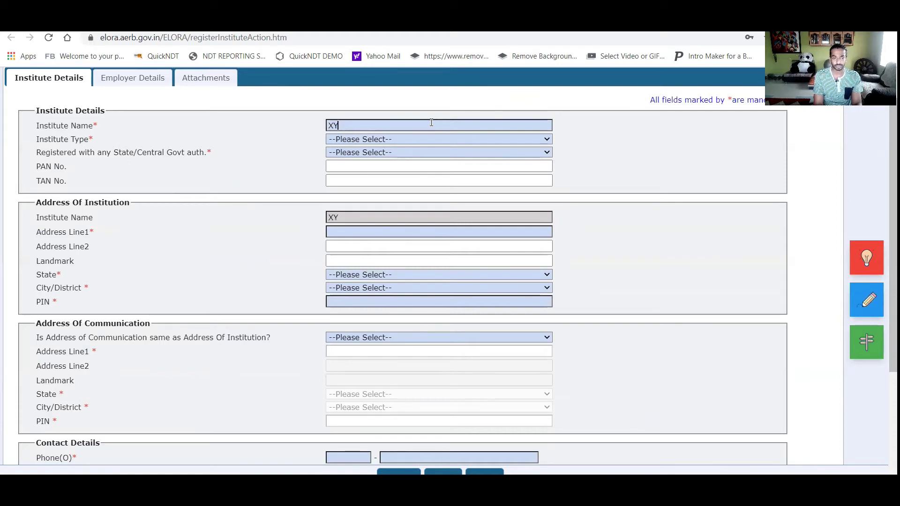
{"action": "type", "text": "NDT"}
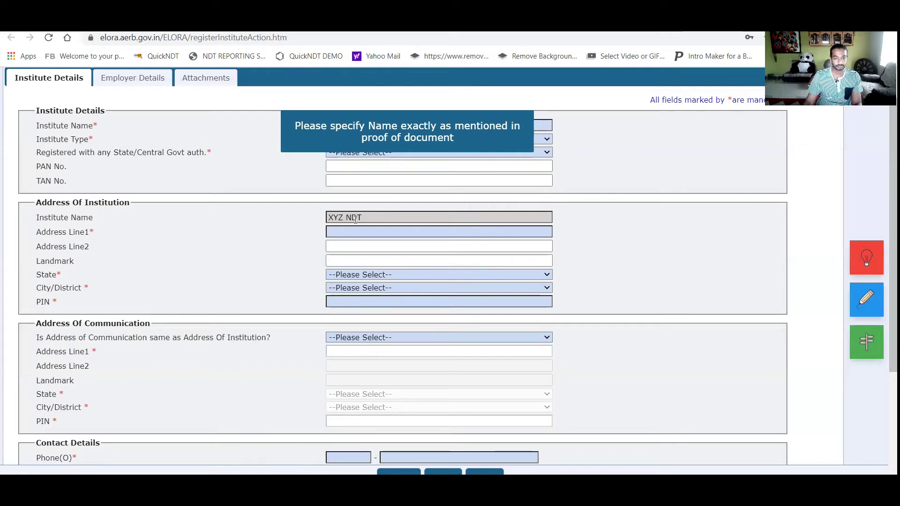
{"action": "scroll", "coordinate": [343, 165], "scroll_direction": "up", "scroll_amount": 1}
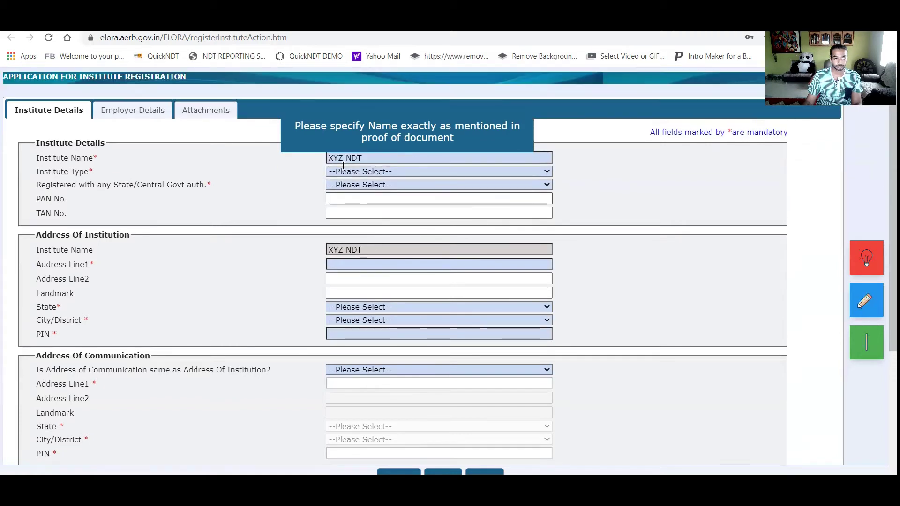
{"action": "left_click", "coordinate": [368, 158]}
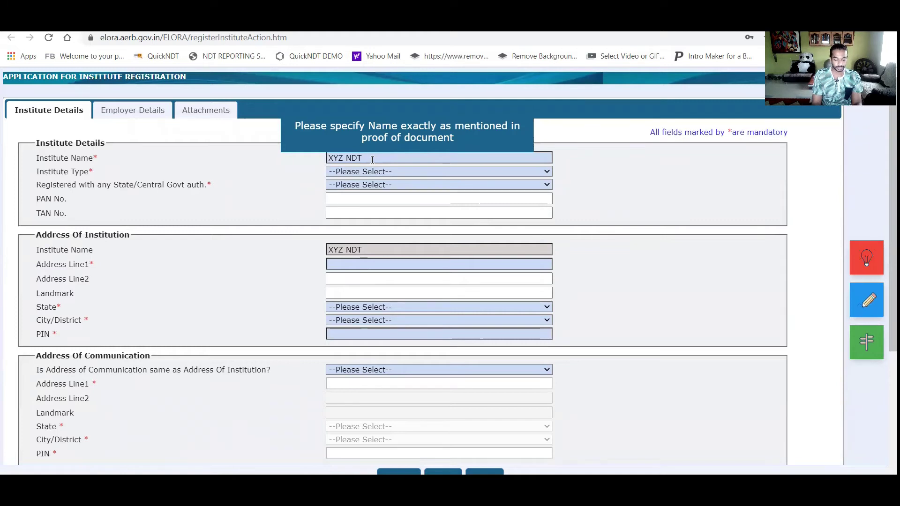
{"action": "type", "text": "SERVICES"}
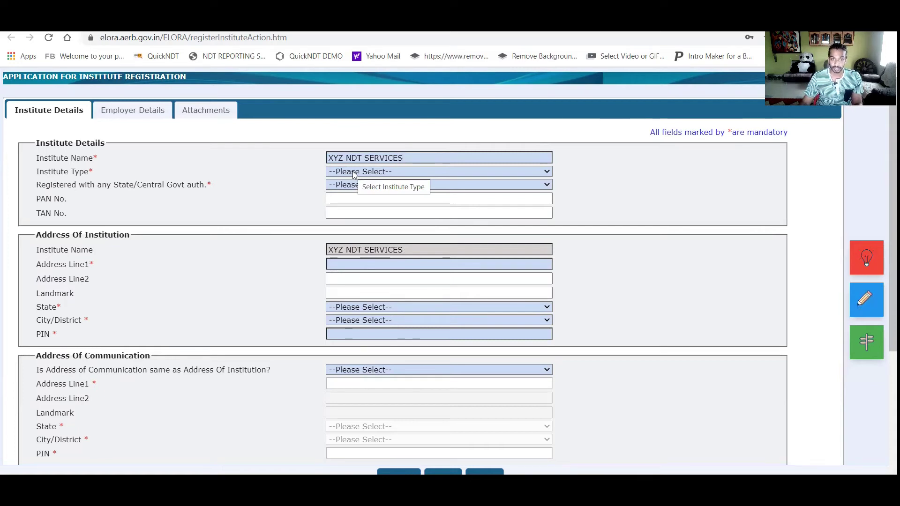
Set the institute type to Private and the State/Central Govt authority registration to YES
{"action": "left_click", "coordinate": [355, 174]}
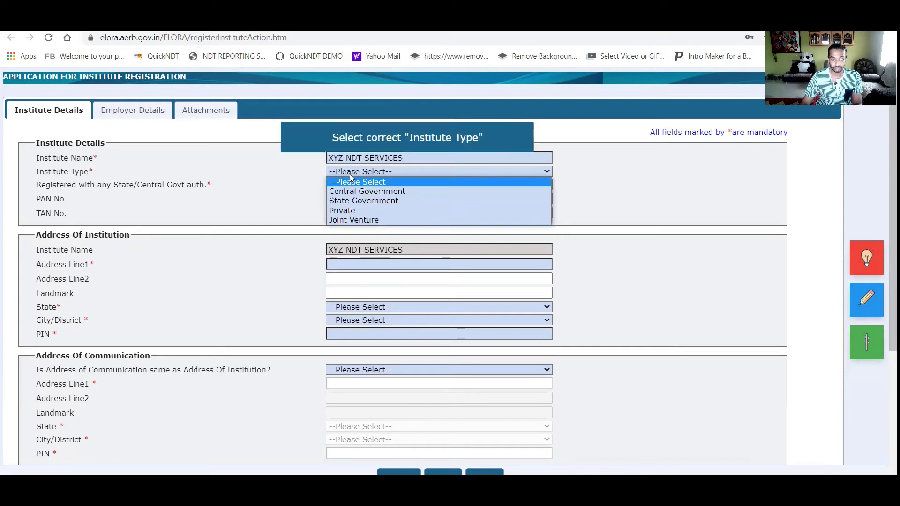
{"action": "left_click", "coordinate": [365, 211]}
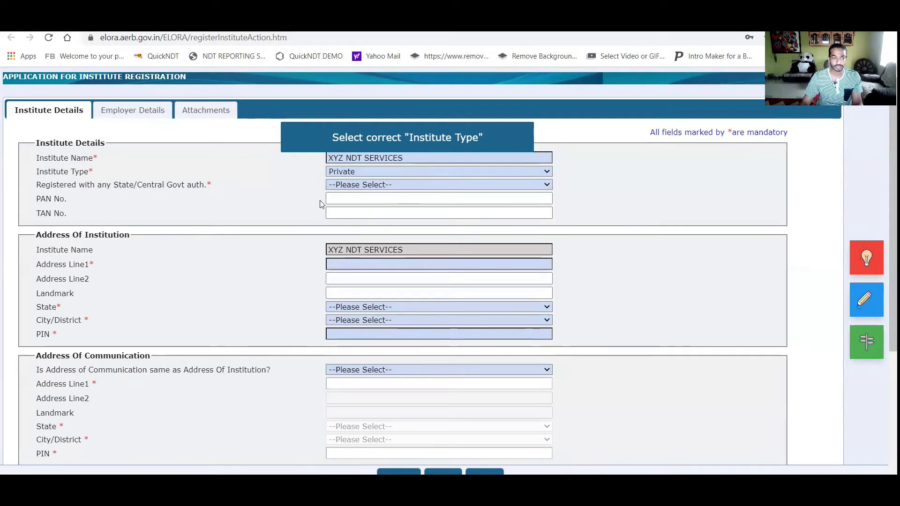
{"action": "left_click", "coordinate": [354, 186]}
{"action": "left_click", "coordinate": [354, 204]}
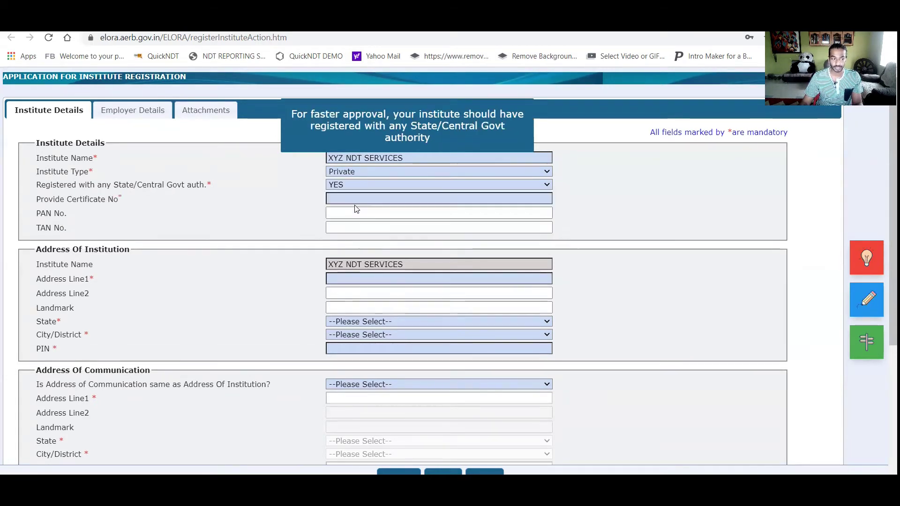
Go through the institute's Provide Certificate No, PAN No. and TAN No. fields without filling them in
{"action": "left_click", "coordinate": [352, 199]}
{"action": "left_click", "coordinate": [352, 199]}
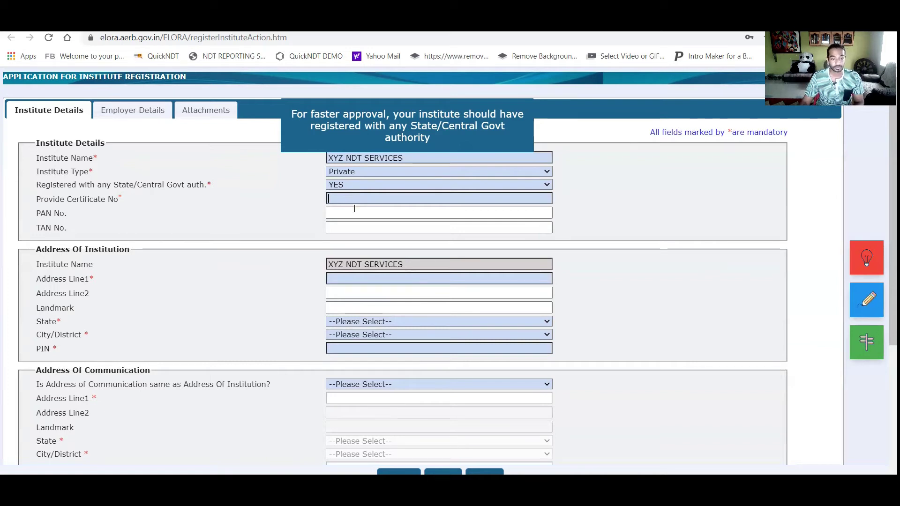
{"action": "left_click", "coordinate": [356, 213]}
{"action": "left_click", "coordinate": [353, 230]}
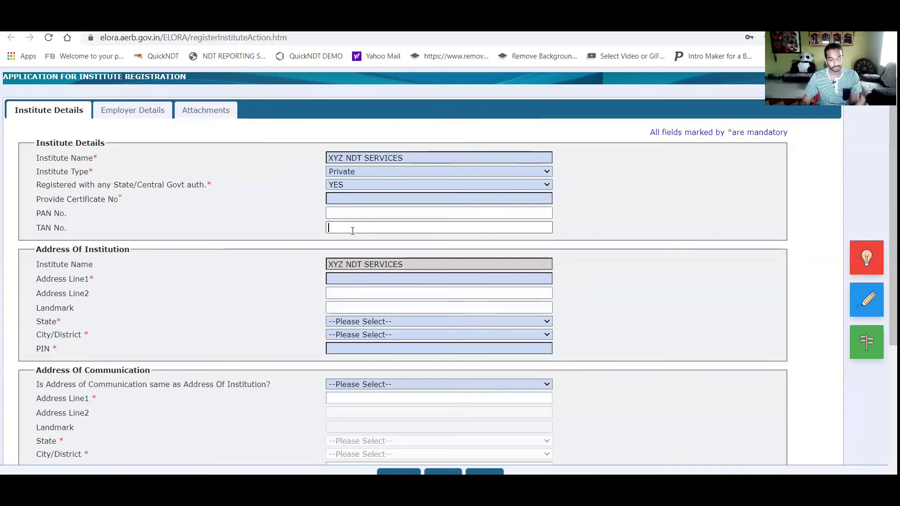
Fill in Address Line1 and Address Line2 under Address Of Institution with placeholder address text
{"action": "scroll", "coordinate": [353, 230], "scroll_direction": "down", "scroll_amount": 1}
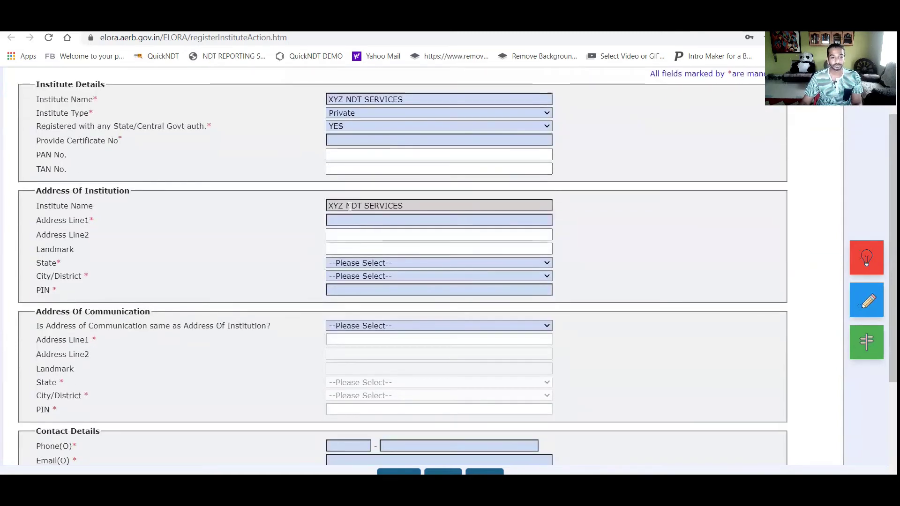
{"action": "left_click", "coordinate": [400, 219]}
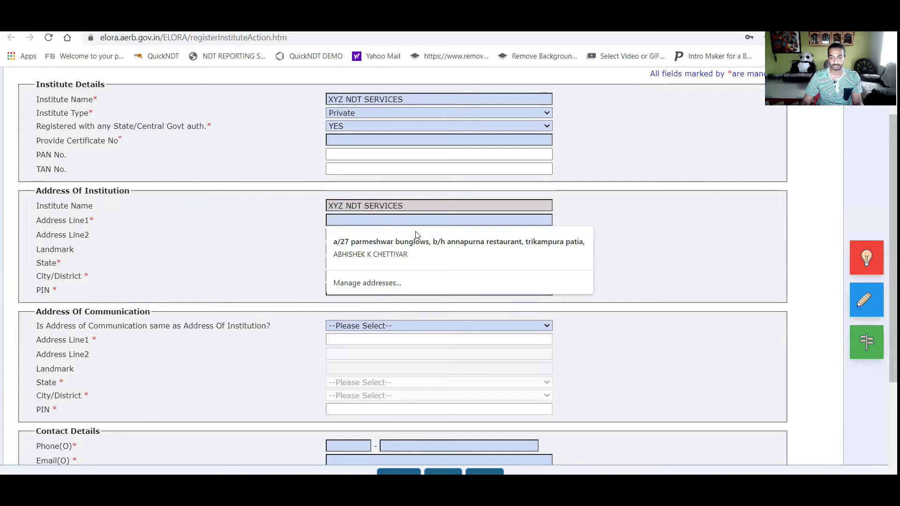
{"action": "left_click", "coordinate": [284, 249]}
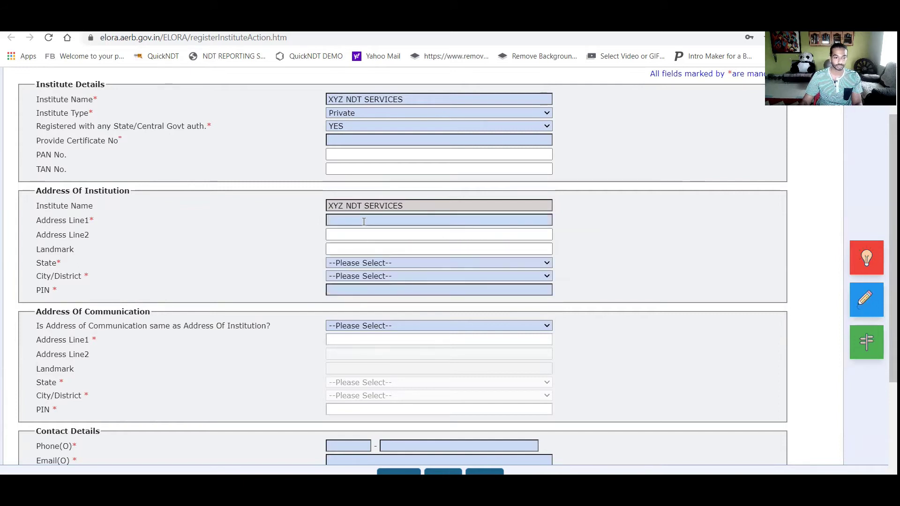
{"action": "left_click", "coordinate": [364, 221]}
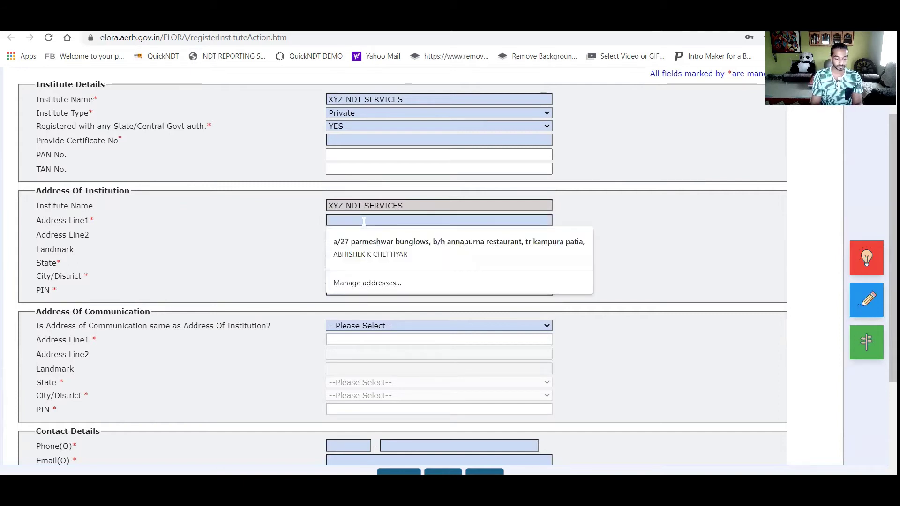
{"action": "type", "text": "121313"}
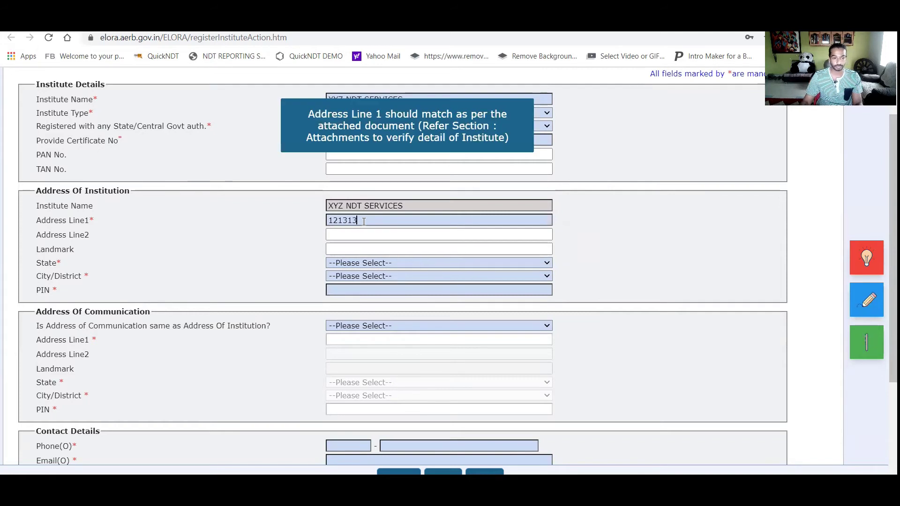
{"action": "left_click", "coordinate": [341, 237]}
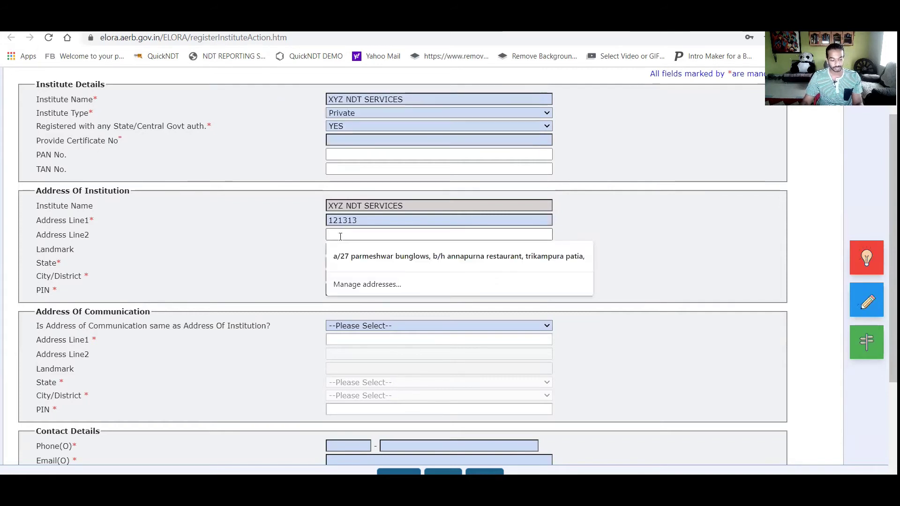
{"action": "type", "text": "ASDASD"}
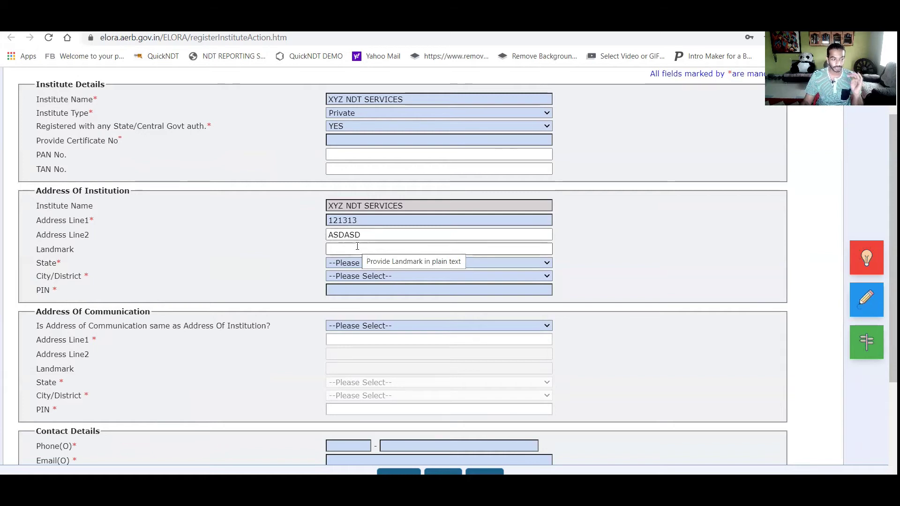
Look over the institution's Landmark, State and City/District fields, browsing the available states without choosing one
{"action": "left_click", "coordinate": [357, 246]}
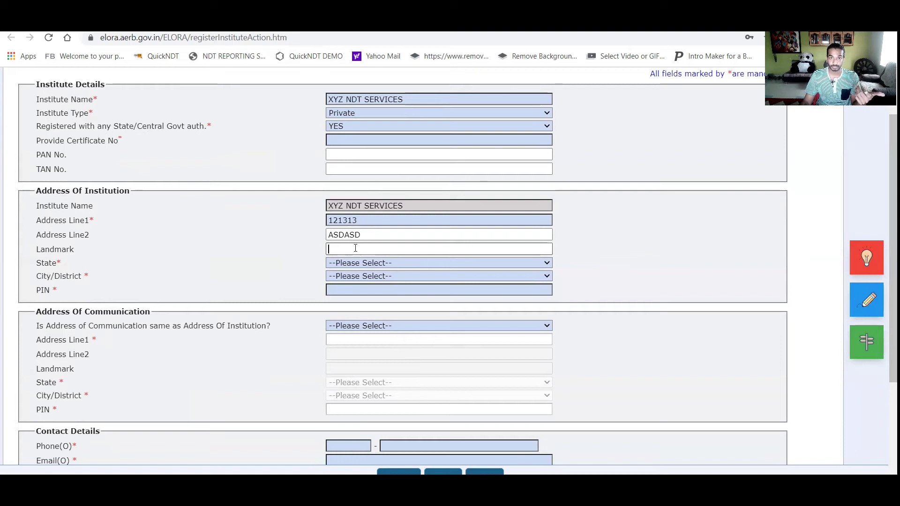
{"action": "left_click", "coordinate": [345, 263]}
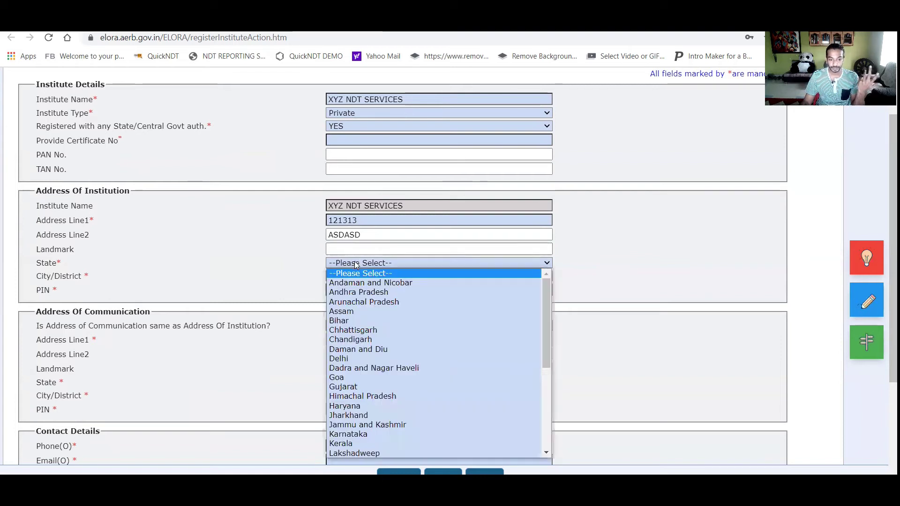
{"action": "scroll", "coordinate": [366, 342], "scroll_direction": "down", "scroll_amount": 4}
{"action": "scroll", "coordinate": [365, 347], "scroll_direction": "up", "scroll_amount": 3}
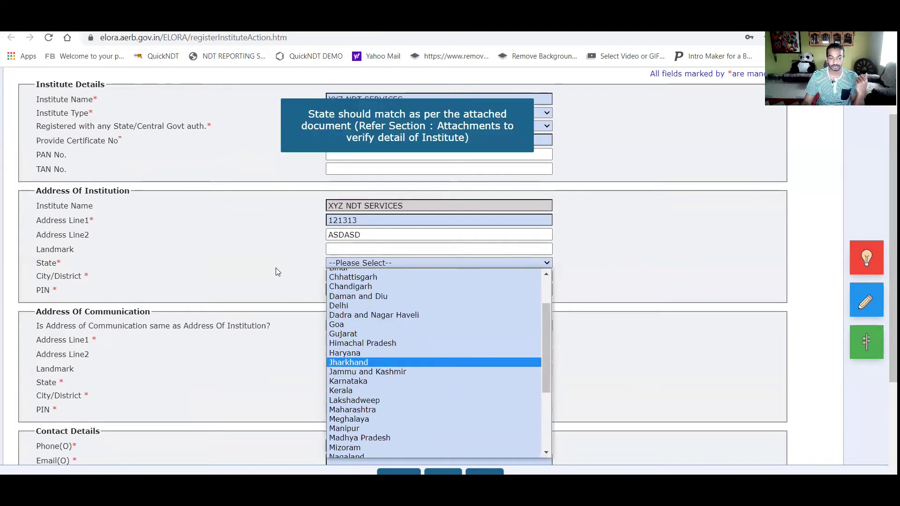
{"action": "left_click", "coordinate": [289, 267]}
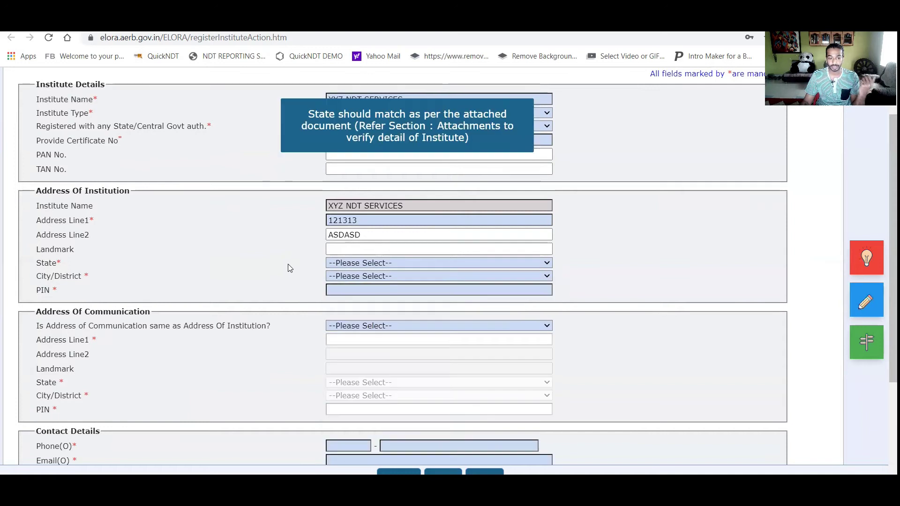
{"action": "left_click", "coordinate": [367, 279]}
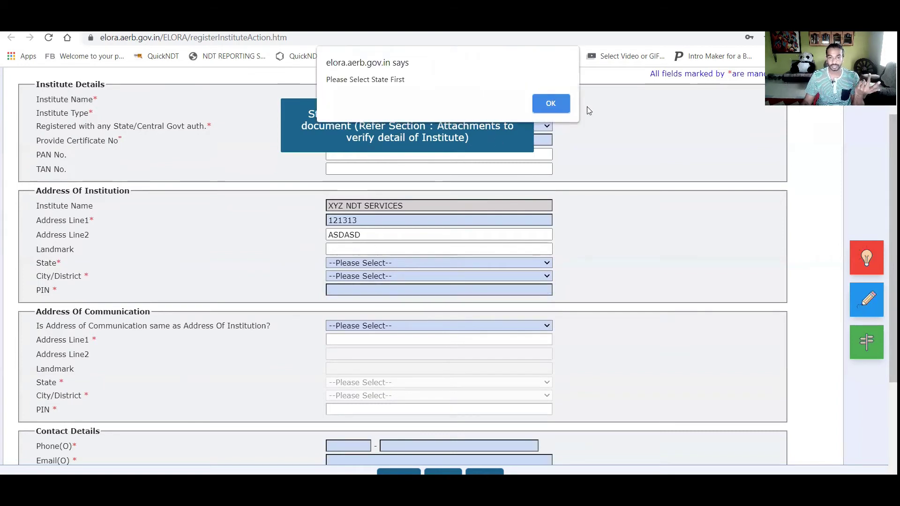
{"action": "left_click", "coordinate": [551, 103]}
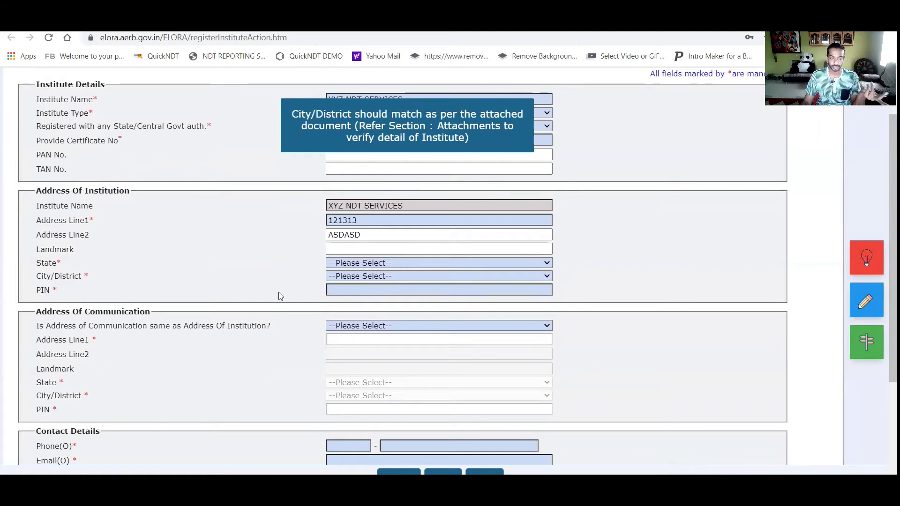
Set the answer on whether the Address of Communication is the same as the Address Of Institution to YES
{"action": "scroll", "coordinate": [279, 292], "scroll_direction": "down", "scroll_amount": 1}
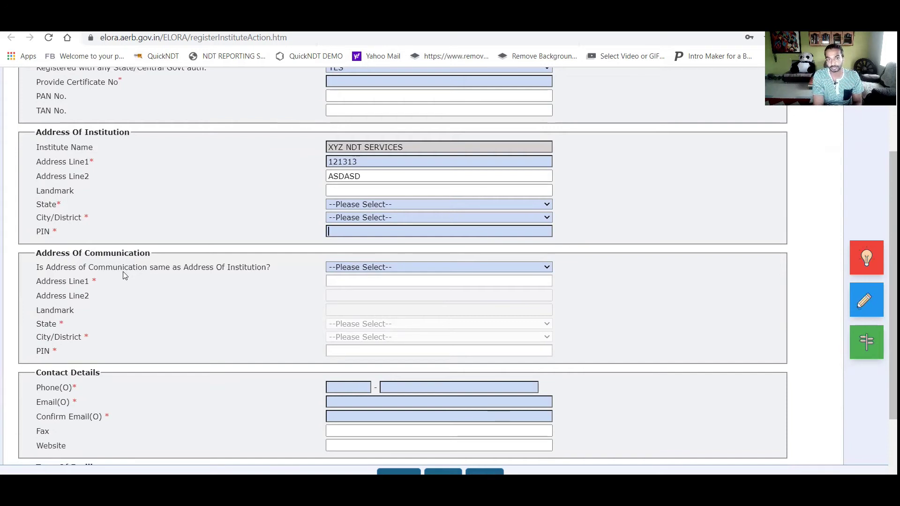
{"action": "left_click", "coordinate": [427, 270]}
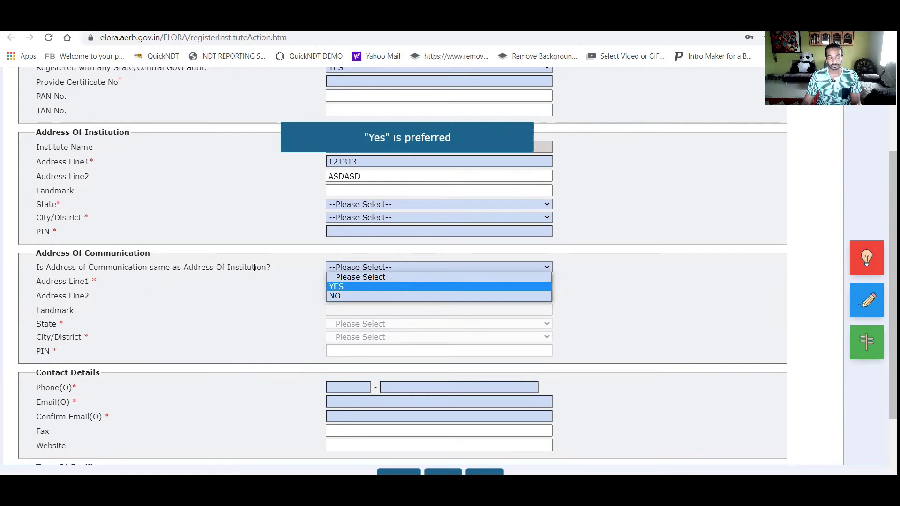
{"action": "left_click", "coordinate": [345, 288]}
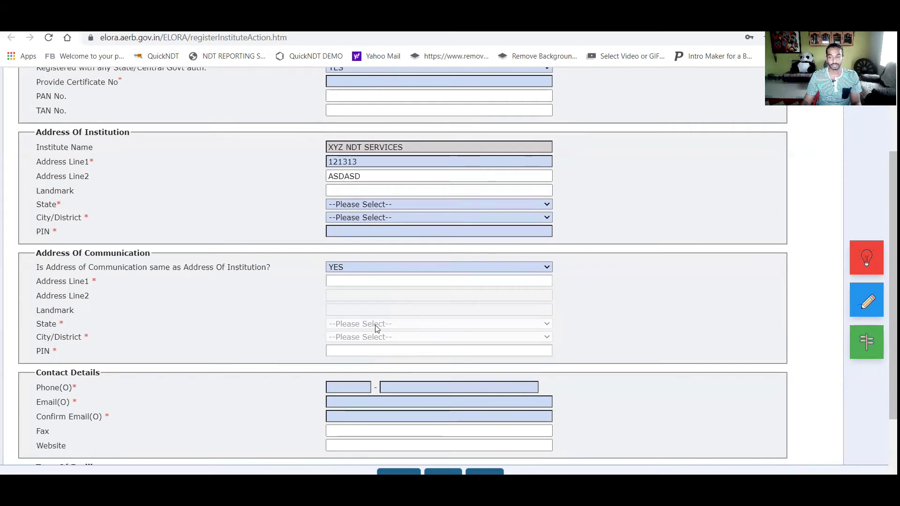
{"action": "scroll", "coordinate": [375, 329], "scroll_direction": "down", "scroll_amount": 2}
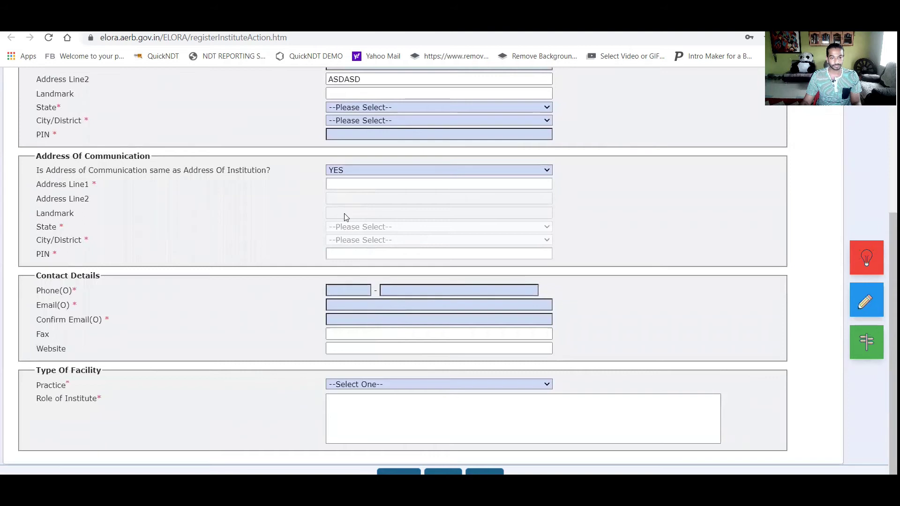
Try NO for the communication address being the same as the institution's, and set the answer back to YES
{"action": "left_click", "coordinate": [350, 172]}
{"action": "left_click", "coordinate": [349, 199]}
{"action": "left_click", "coordinate": [350, 194]}
{"action": "left_click", "coordinate": [356, 170]}
{"action": "left_click", "coordinate": [346, 201]}
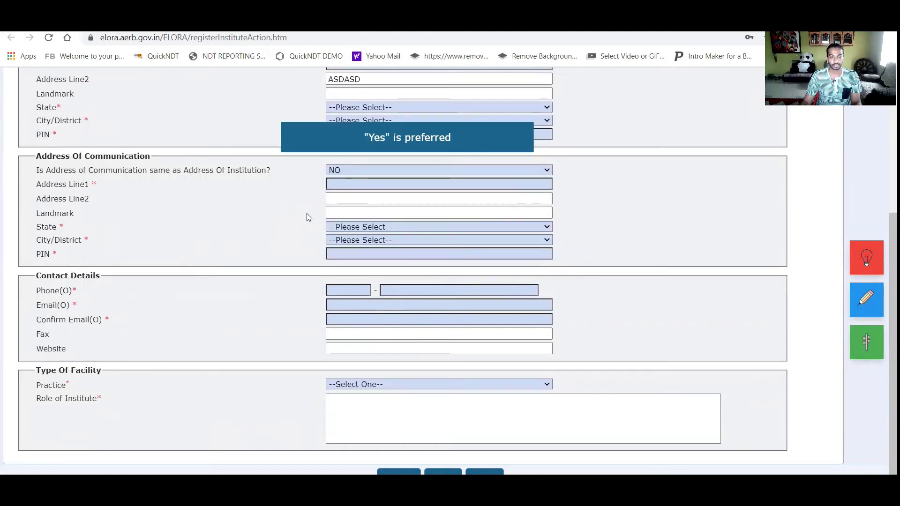
{"action": "left_click", "coordinate": [348, 172]}
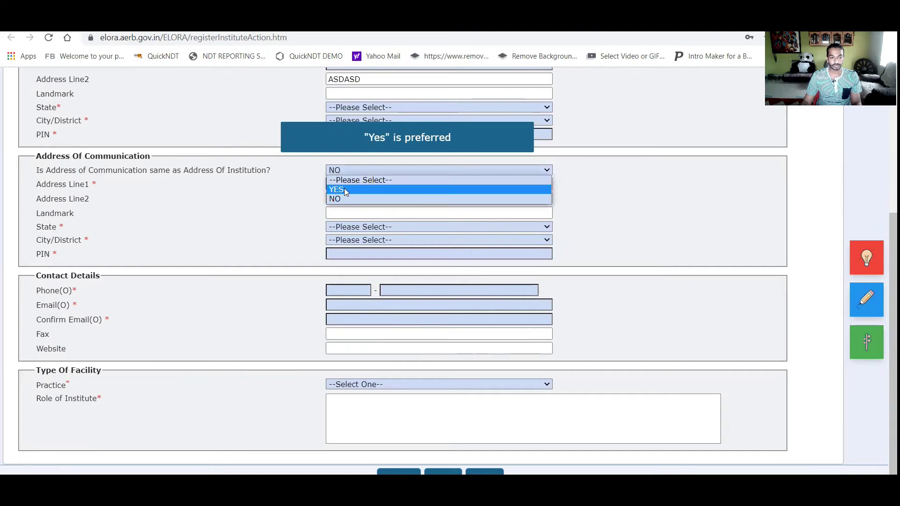
{"action": "left_click", "coordinate": [346, 190]}
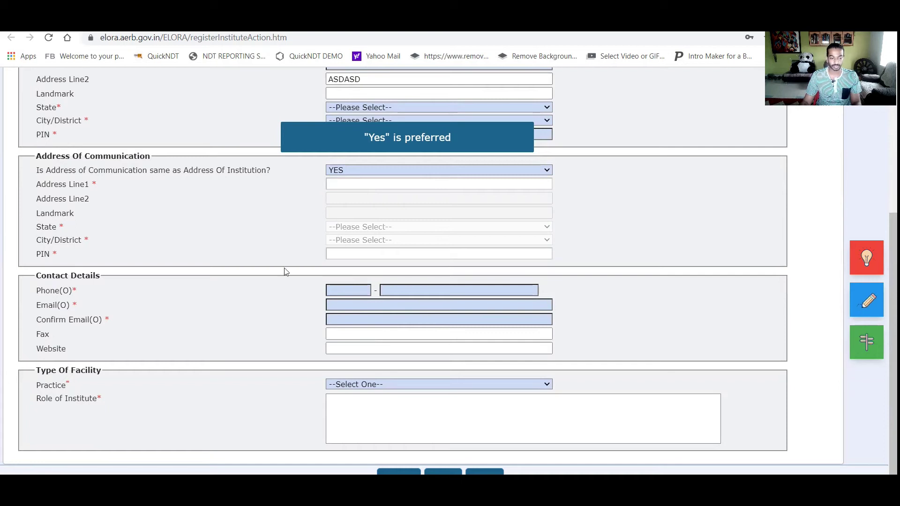
Look over the institute's Email(O) and Confirm Email(O) contact fields without filling them in
{"action": "left_click", "coordinate": [355, 309]}
{"action": "left_click", "coordinate": [323, 308]}
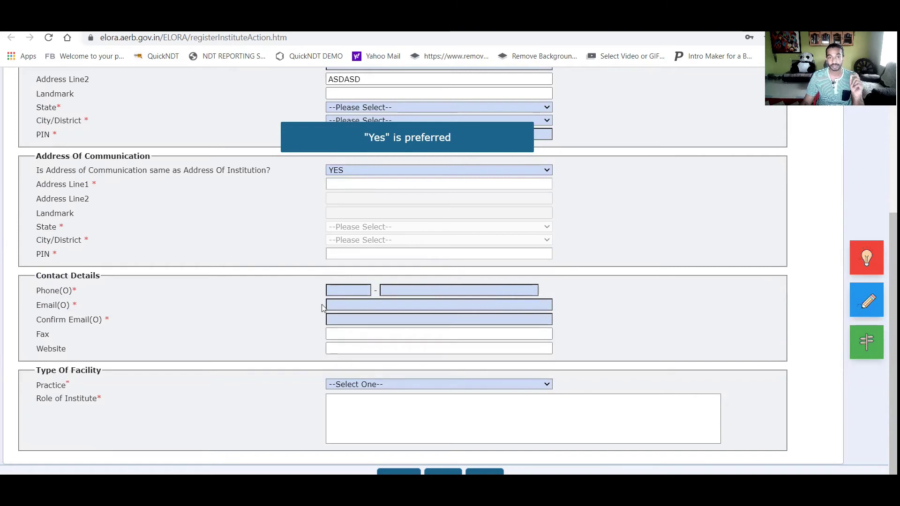
{"action": "left_click", "coordinate": [342, 322]}
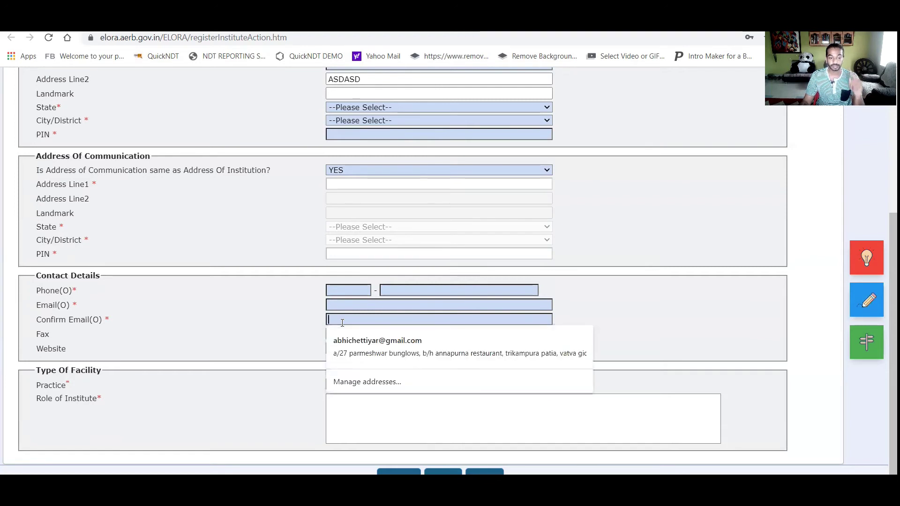
{"action": "left_click", "coordinate": [294, 336]}
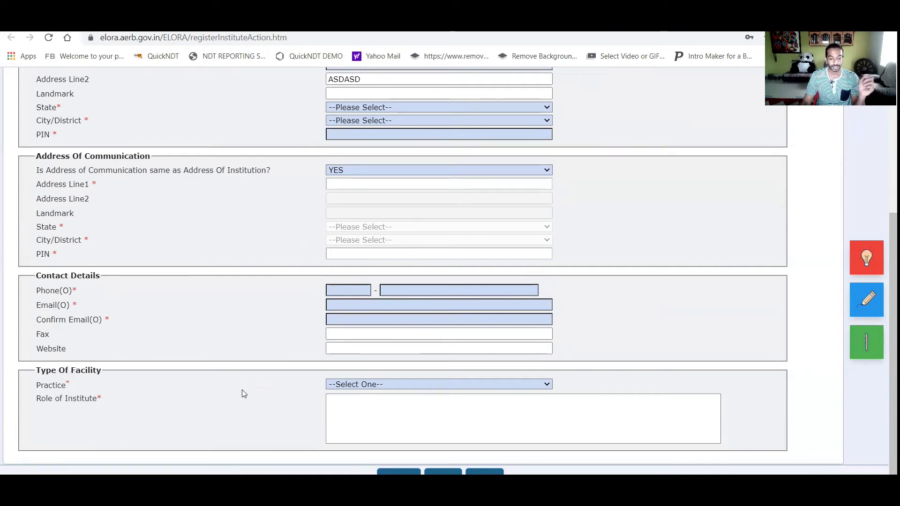
Set the facility's practice to Industrial Radiography with the role Radiation Facility-Industrial Radiography Institution, and minimize the role list
{"action": "left_click", "coordinate": [357, 385]}
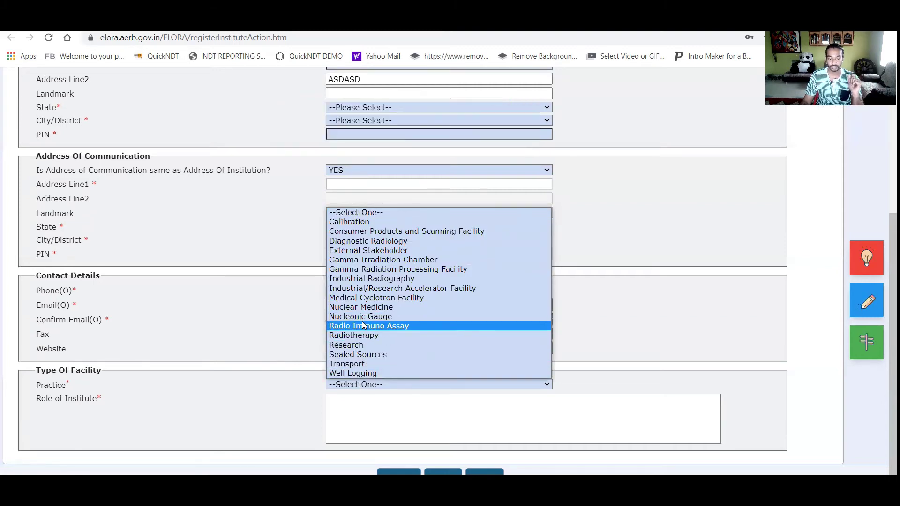
{"action": "left_click", "coordinate": [375, 280]}
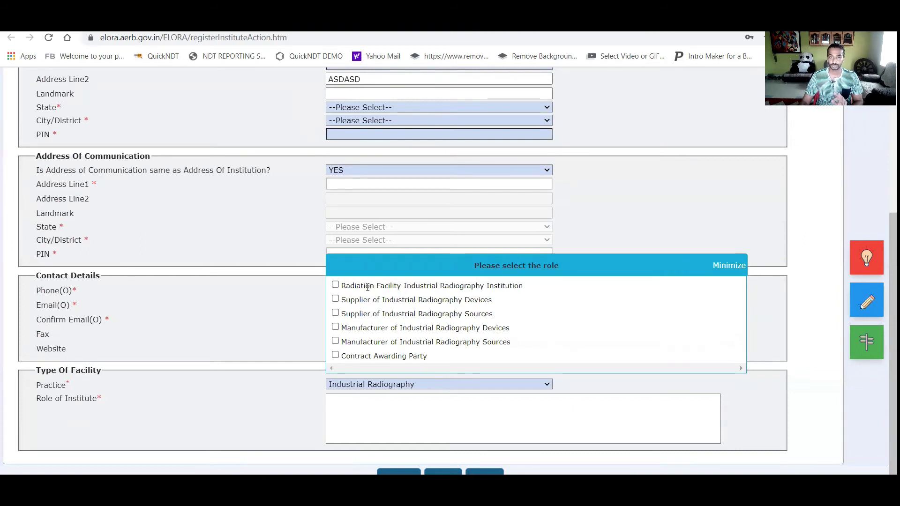
{"action": "left_click", "coordinate": [336, 285]}
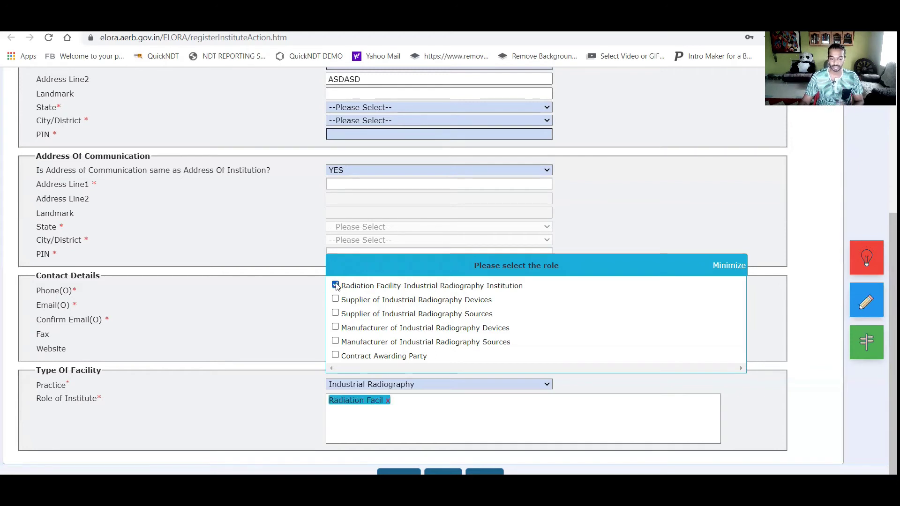
{"action": "left_click", "coordinate": [715, 267]}
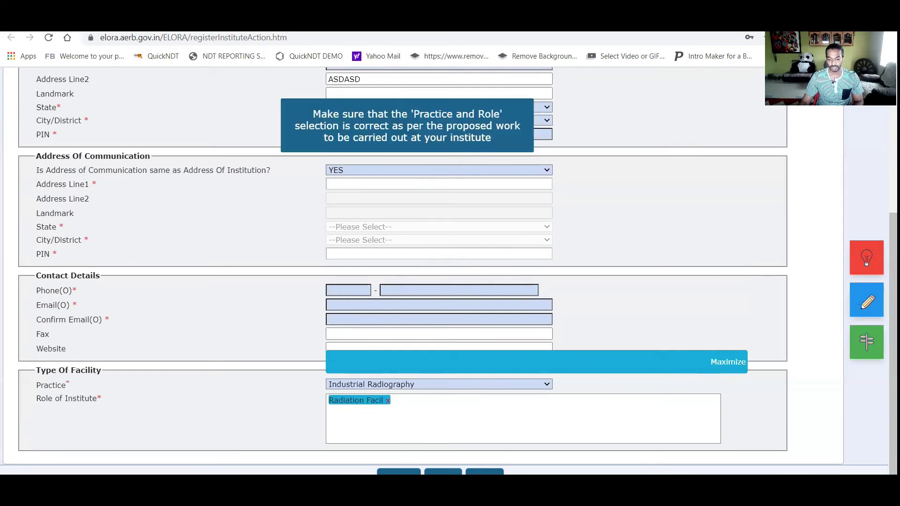
Open the Employer Details section of the application and set the employer's title to Mr
{"action": "scroll", "coordinate": [240, 197], "scroll_direction": "up", "scroll_amount": 5}
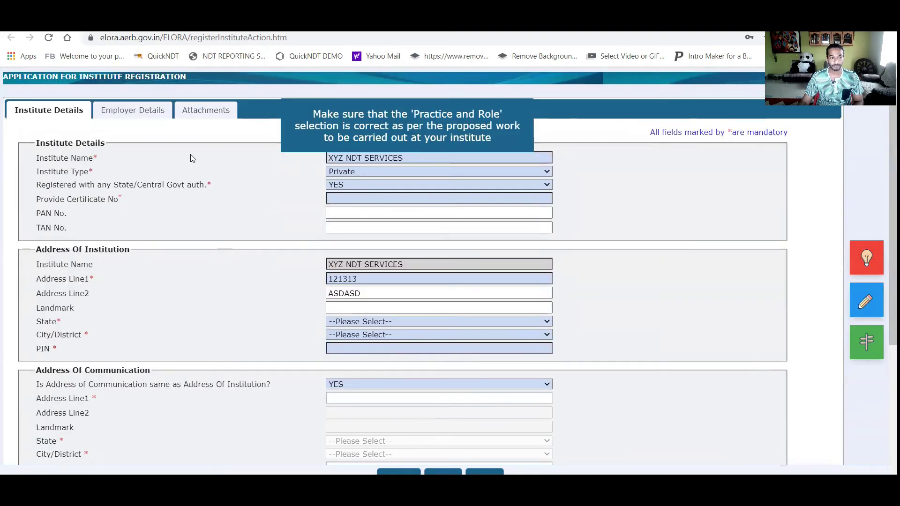
{"action": "left_click", "coordinate": [135, 115]}
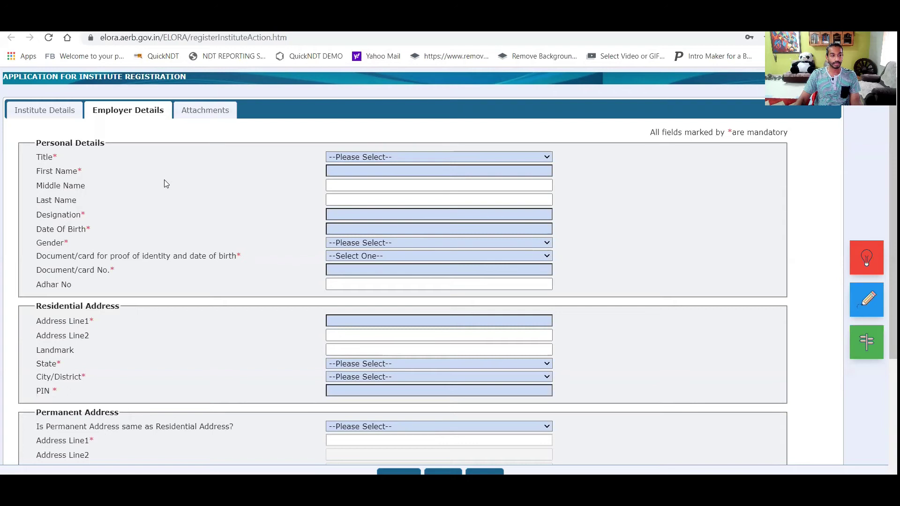
{"action": "left_click", "coordinate": [366, 157]}
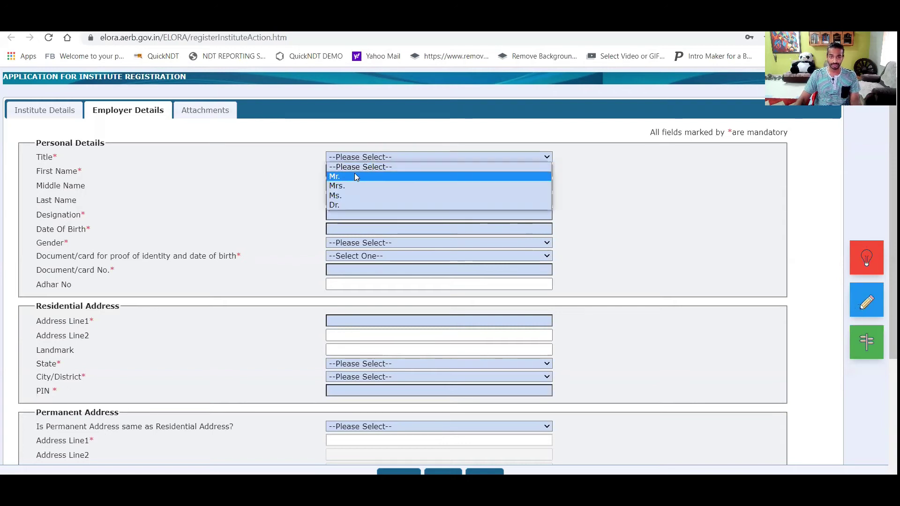
{"action": "left_click", "coordinate": [354, 176]}
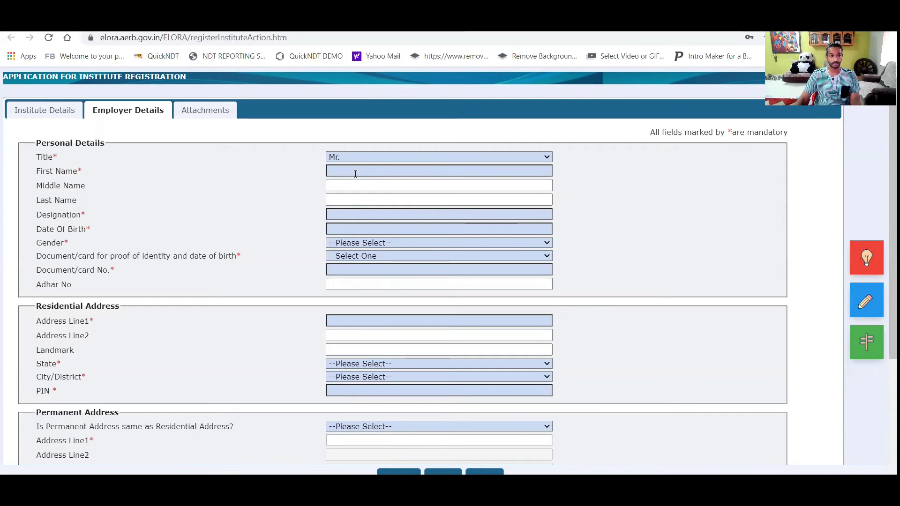
Go through the employer's personal detail fields from First Name to Gender without filling them in
{"action": "left_click", "coordinate": [354, 171]}
{"action": "left_click", "coordinate": [295, 200]}
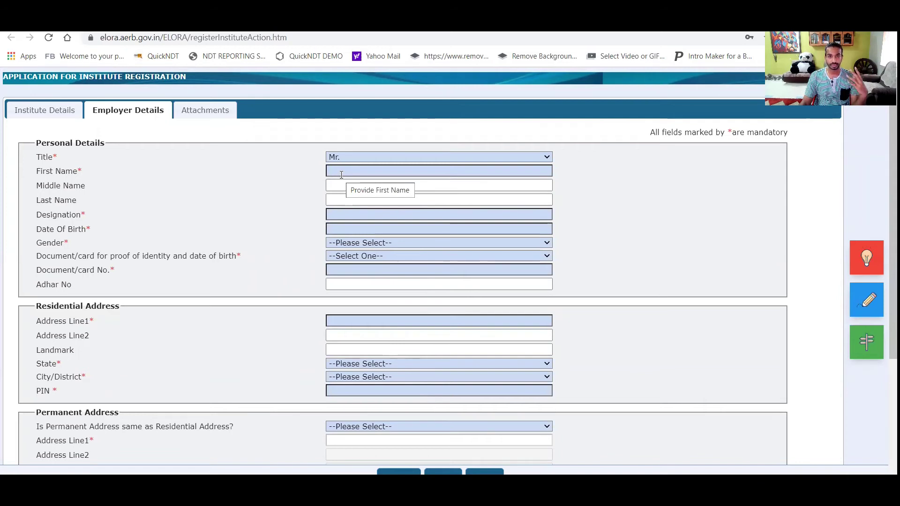
{"action": "left_click", "coordinate": [341, 174]}
{"action": "left_click", "coordinate": [315, 195]}
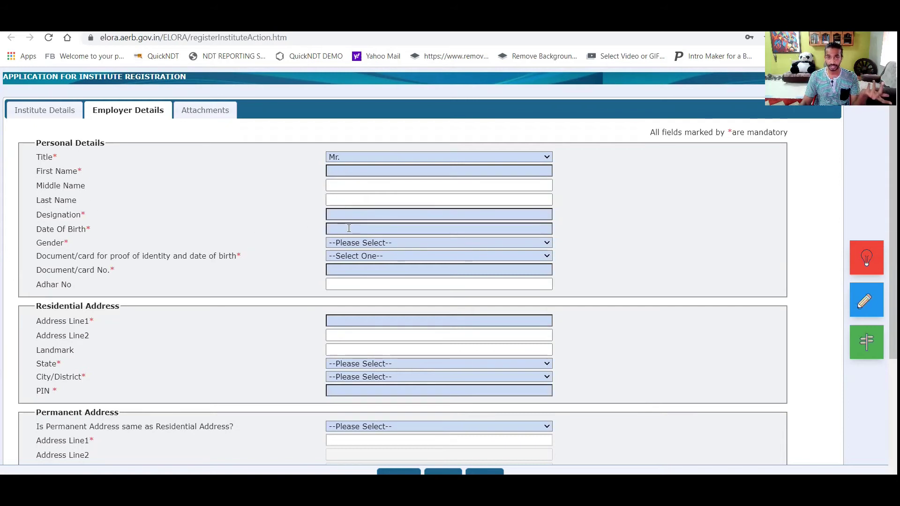
{"action": "key", "text": "Tab"}
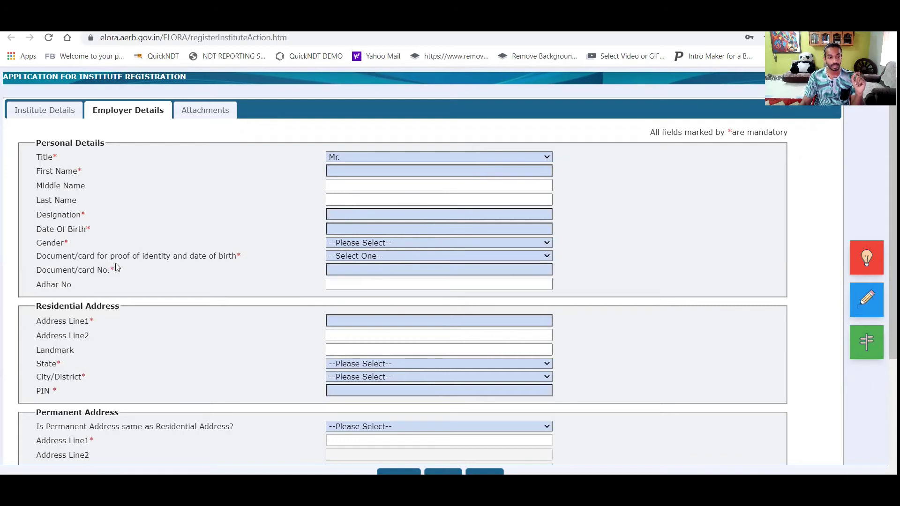
{"action": "left_click", "coordinate": [360, 245]}
{"action": "left_click", "coordinate": [359, 245]}
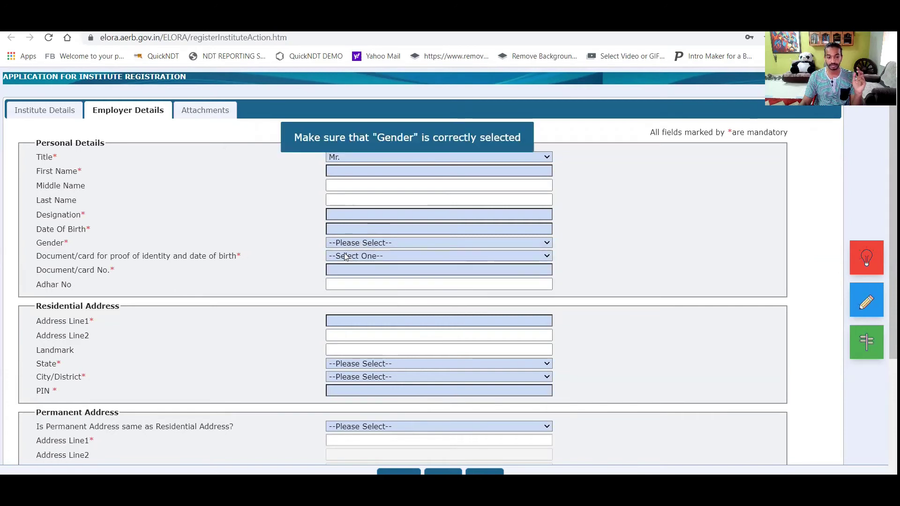
Set the employer's document for proof of identity and date of birth to Passport, trying Driving License issued by RTO first
{"action": "left_click", "coordinate": [352, 257]}
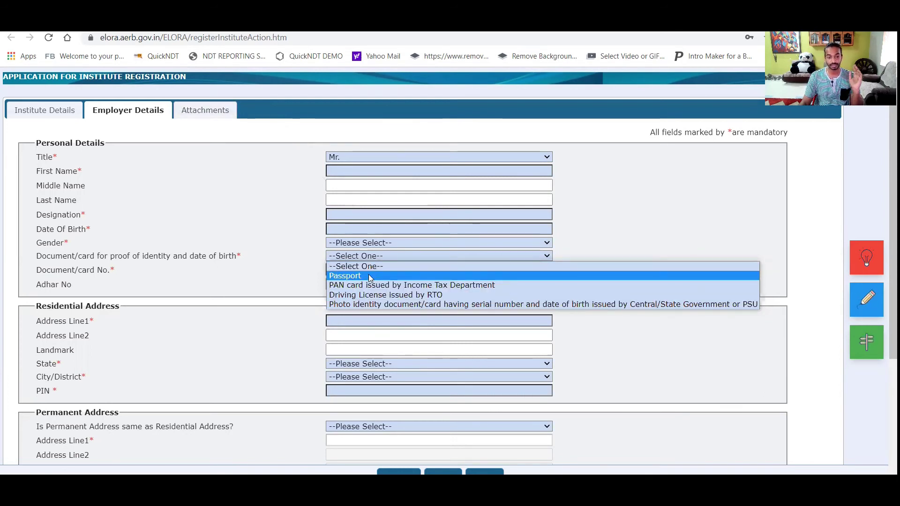
{"action": "left_click", "coordinate": [376, 295]}
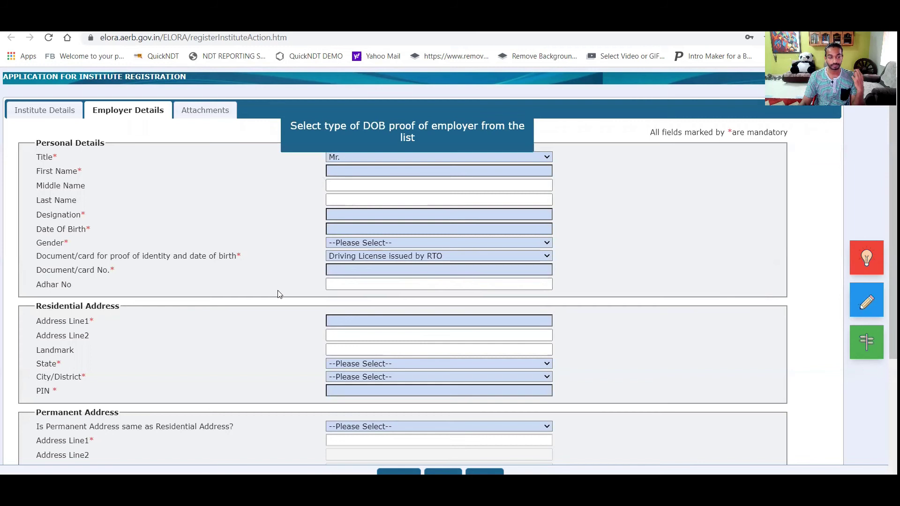
{"action": "left_click", "coordinate": [355, 271]}
{"action": "left_click", "coordinate": [359, 257]}
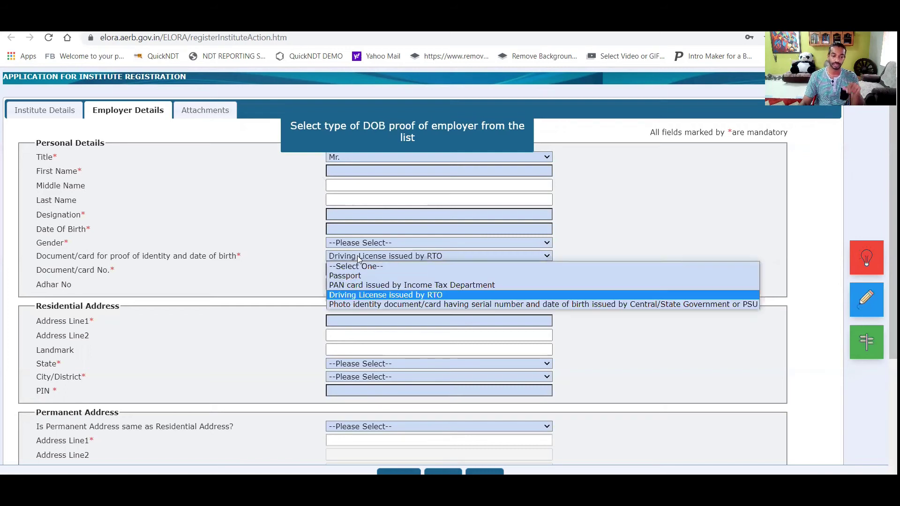
{"action": "left_click", "coordinate": [356, 272]}
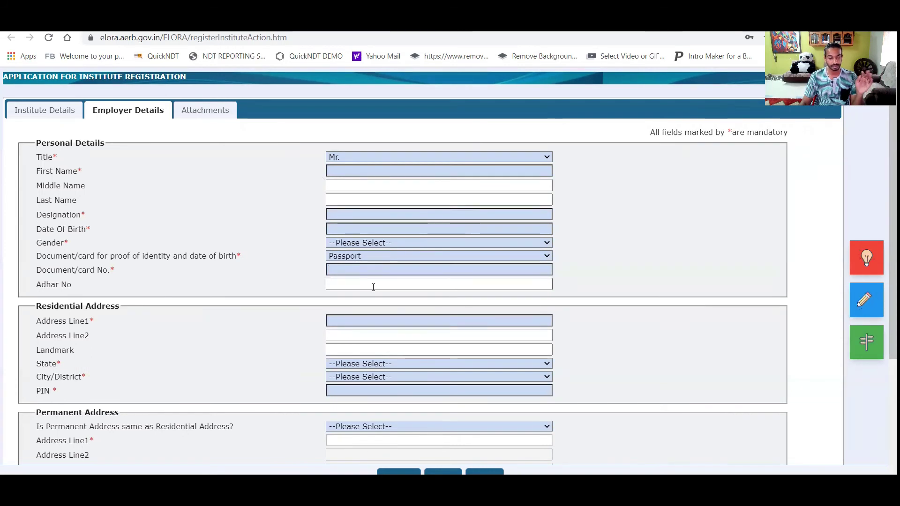
Set the answer on whether the employer's Permanent Address is the same as the Residential Address to YES
{"action": "scroll", "coordinate": [253, 340], "scroll_direction": "down", "scroll_amount": 2}
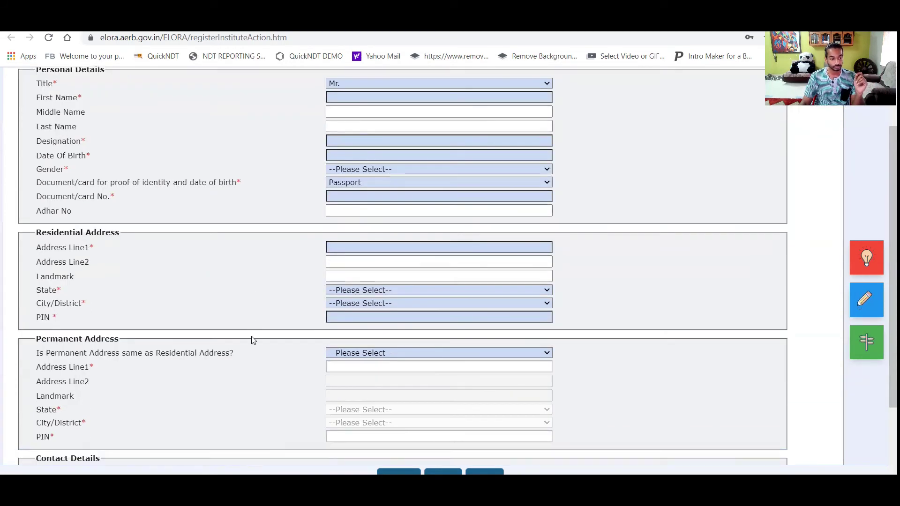
{"action": "scroll", "coordinate": [253, 339], "scroll_direction": "down", "scroll_amount": 1}
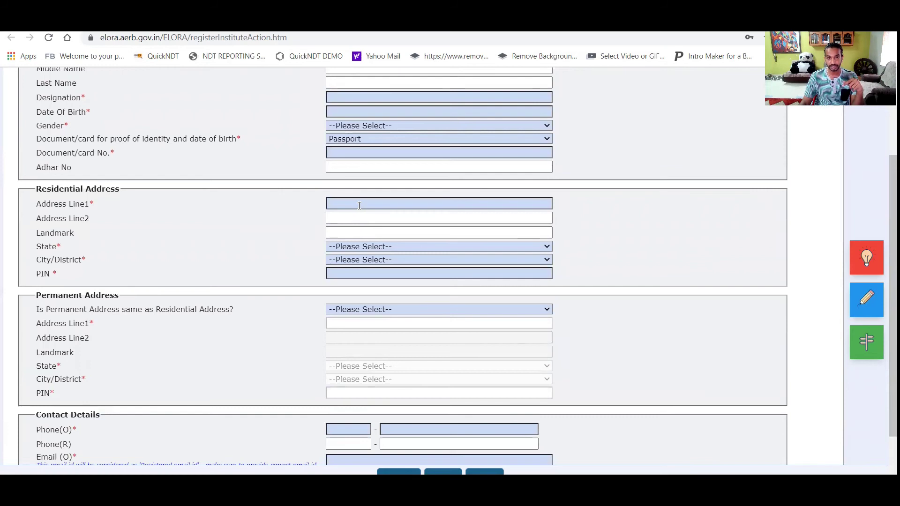
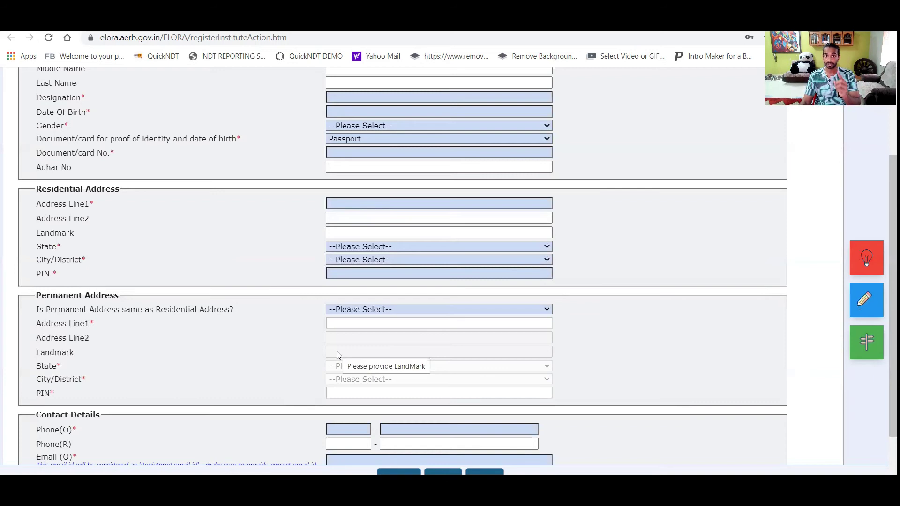
{"action": "left_click", "coordinate": [346, 312]}
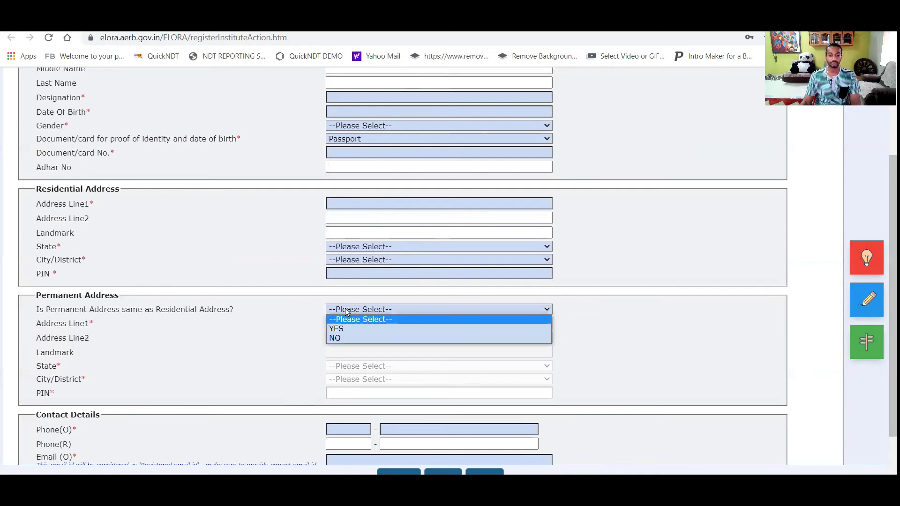
{"action": "left_click", "coordinate": [340, 331]}
Review the Institute Details form once more, and return to Employer Details to view its Contact Details fields
{"action": "scroll", "coordinate": [251, 346], "scroll_direction": "up", "scroll_amount": 2}
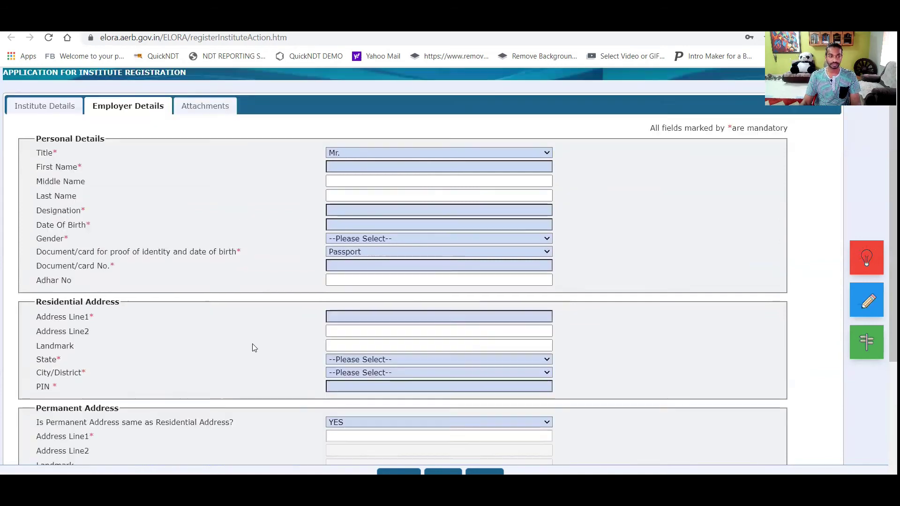
{"action": "left_click", "coordinate": [50, 108]}
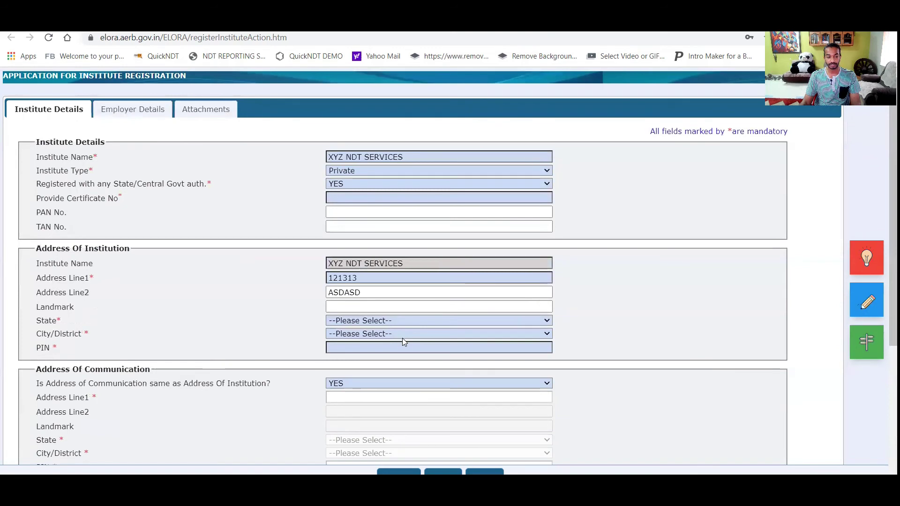
{"action": "scroll", "coordinate": [403, 338], "scroll_direction": "down", "scroll_amount": 4}
{"action": "scroll", "coordinate": [404, 339], "scroll_direction": "up", "scroll_amount": 3}
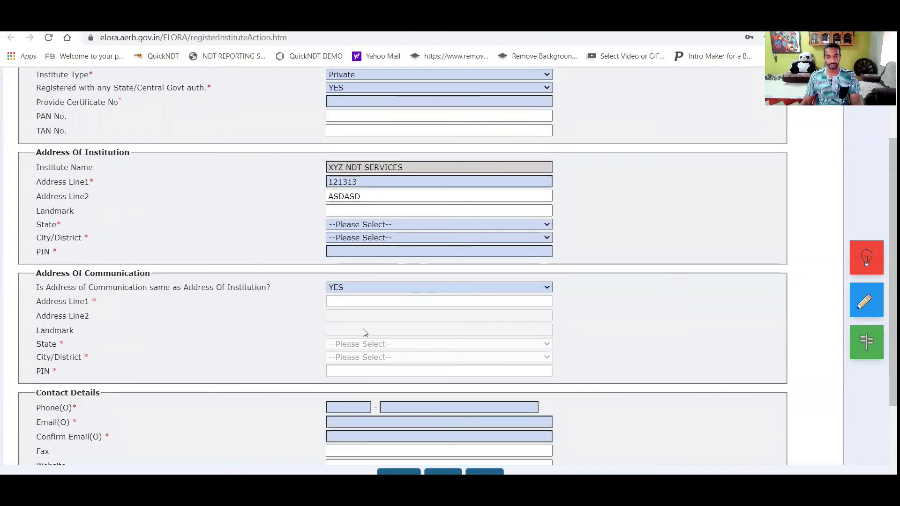
{"action": "scroll", "coordinate": [199, 164], "scroll_direction": "up", "scroll_amount": 2}
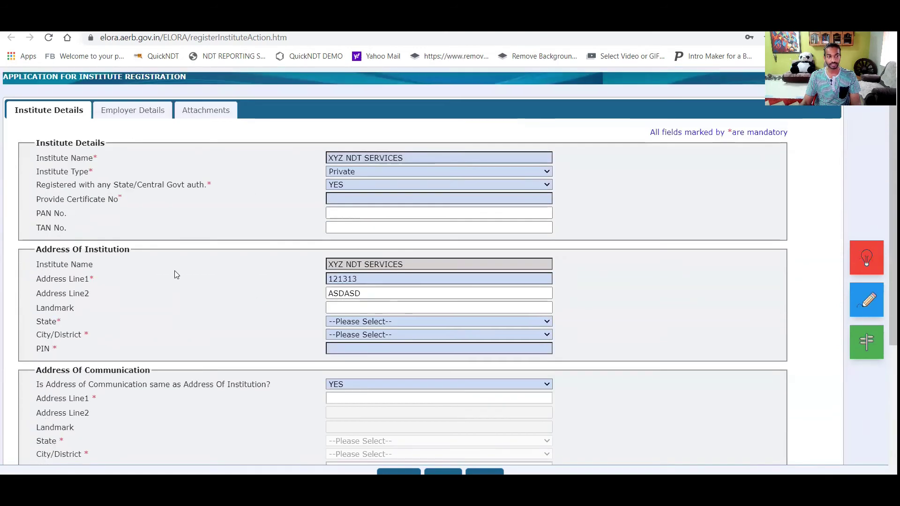
{"action": "left_click", "coordinate": [129, 115]}
{"action": "scroll", "coordinate": [387, 298], "scroll_direction": "down", "scroll_amount": 4}
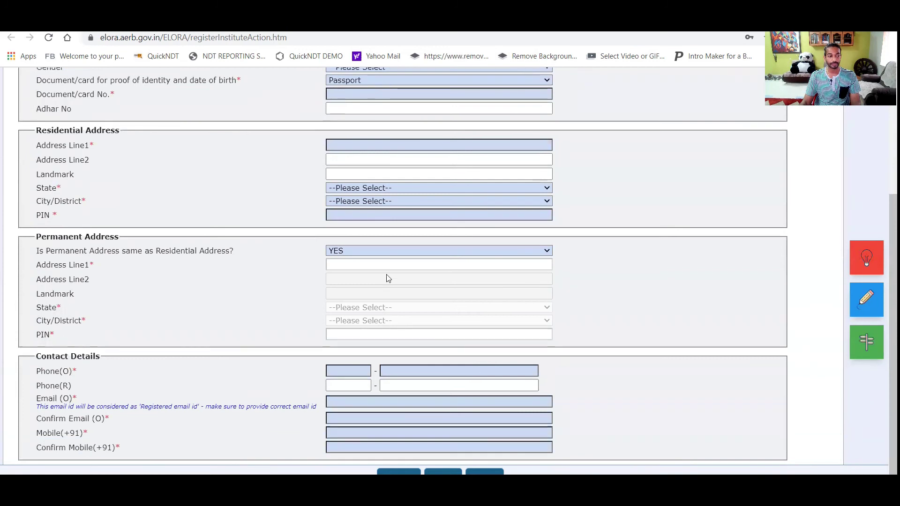
Compare the Contact Details fields in Employer Details with those in Institute Details, finishing on the employer's registered email fields
{"action": "scroll", "coordinate": [382, 290], "scroll_direction": "down", "scroll_amount": 1}
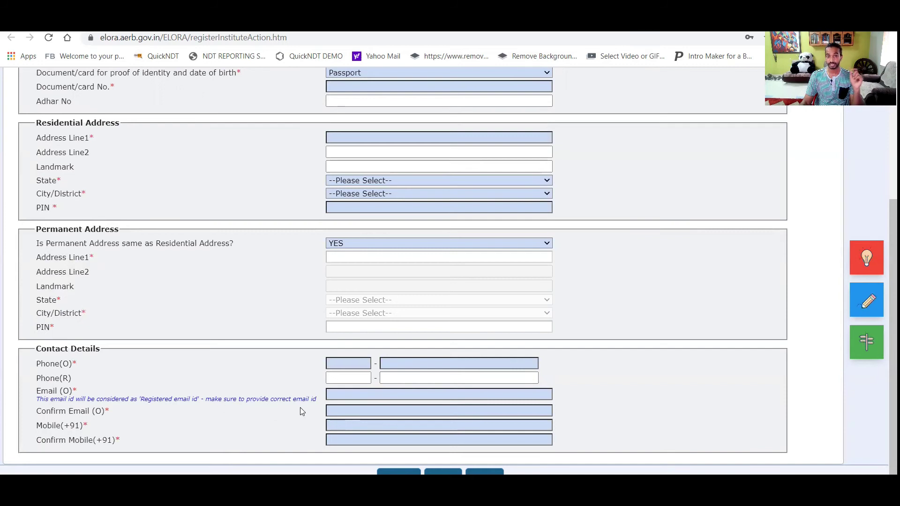
{"action": "scroll", "coordinate": [289, 418], "scroll_direction": "up", "scroll_amount": 4}
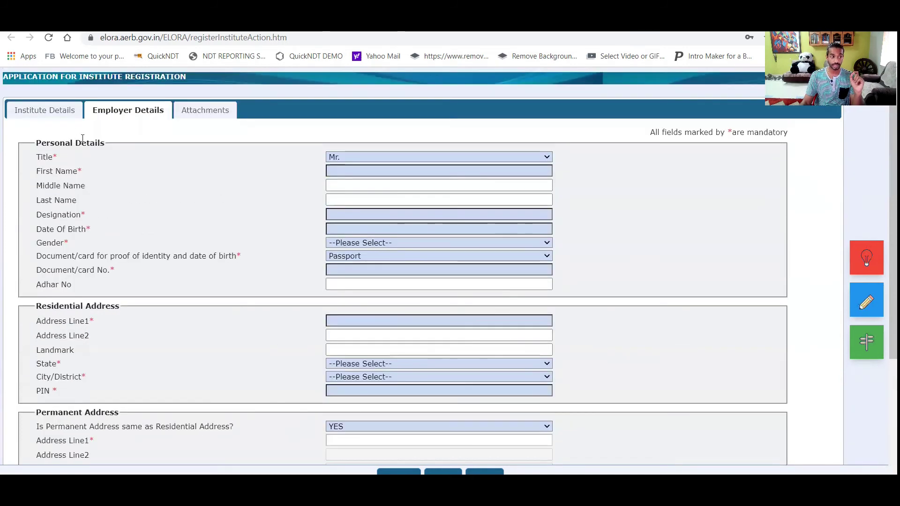
{"action": "left_click", "coordinate": [52, 111]}
{"action": "scroll", "coordinate": [200, 327], "scroll_direction": "down", "scroll_amount": 4}
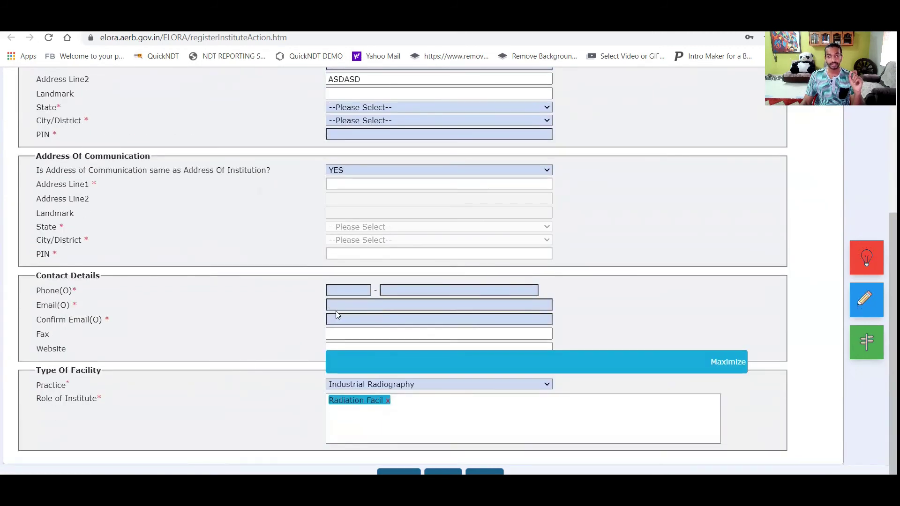
{"action": "scroll", "coordinate": [336, 311], "scroll_direction": "up", "scroll_amount": 5}
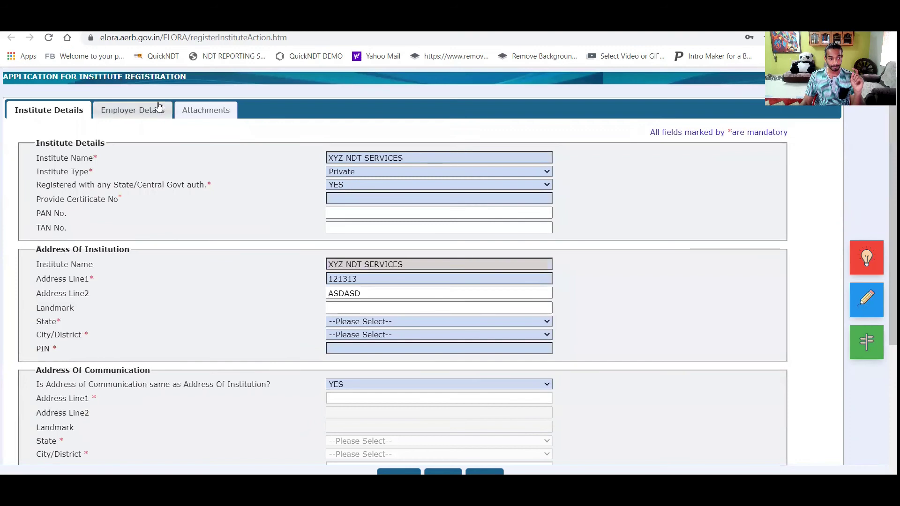
{"action": "left_click", "coordinate": [143, 111]}
{"action": "scroll", "coordinate": [201, 339], "scroll_direction": "down", "scroll_amount": 4}
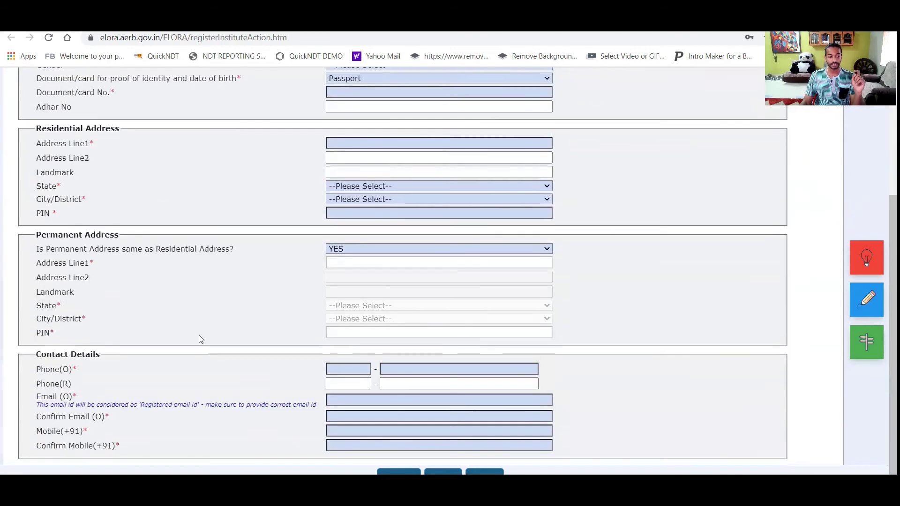
{"action": "scroll", "coordinate": [200, 339], "scroll_direction": "down", "scroll_amount": 1}
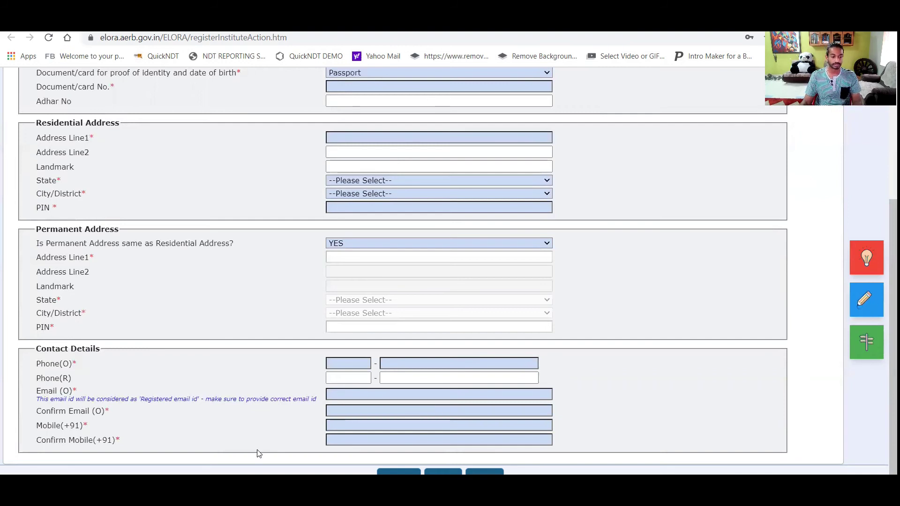
Go through the employer's Mobile and Confirm Mobile fields without filling them in
{"action": "left_click", "coordinate": [335, 425]}
{"action": "key", "text": "Tab"}
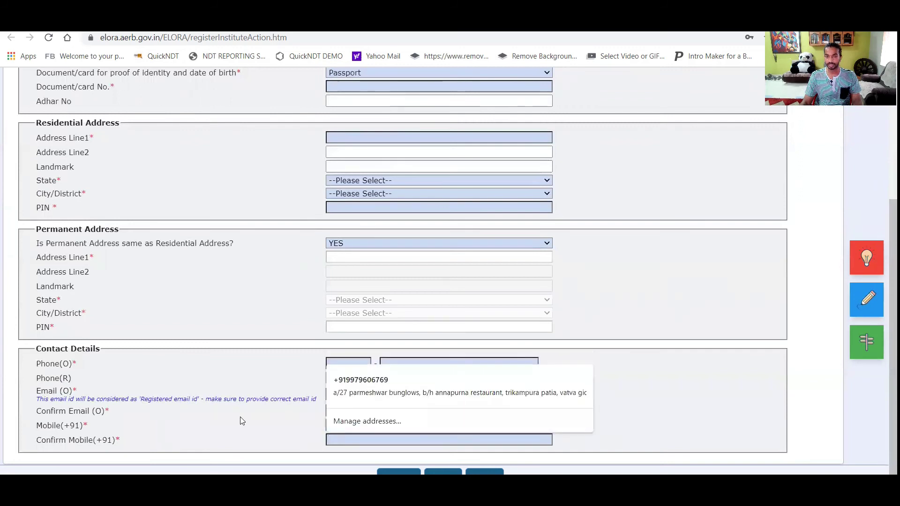
{"action": "scroll", "coordinate": [241, 420], "scroll_direction": "up", "scroll_amount": 1}
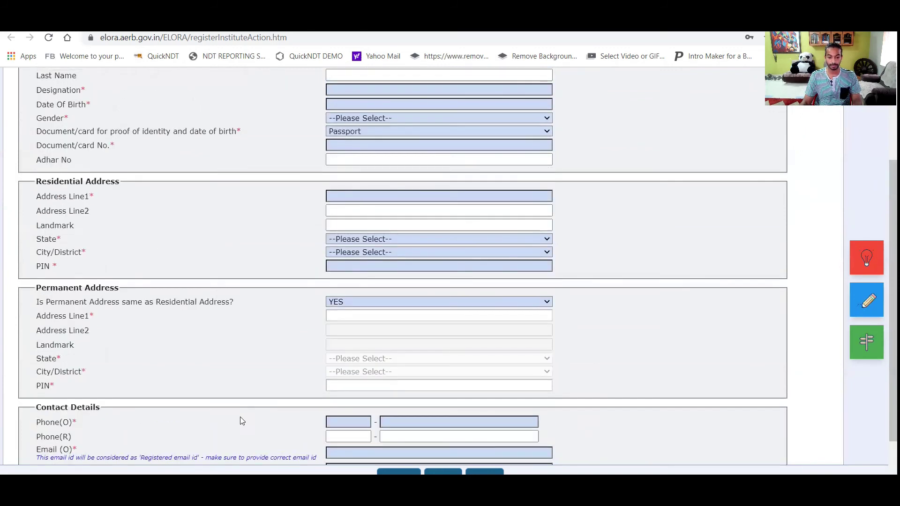
{"action": "scroll", "coordinate": [241, 420], "scroll_direction": "down", "scroll_amount": 1}
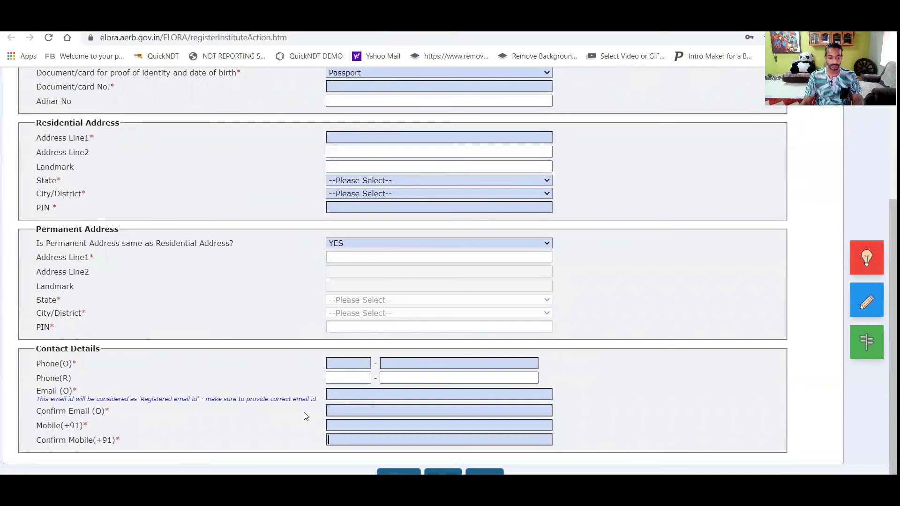
{"action": "scroll", "coordinate": [235, 388], "scroll_direction": "up", "scroll_amount": 3}
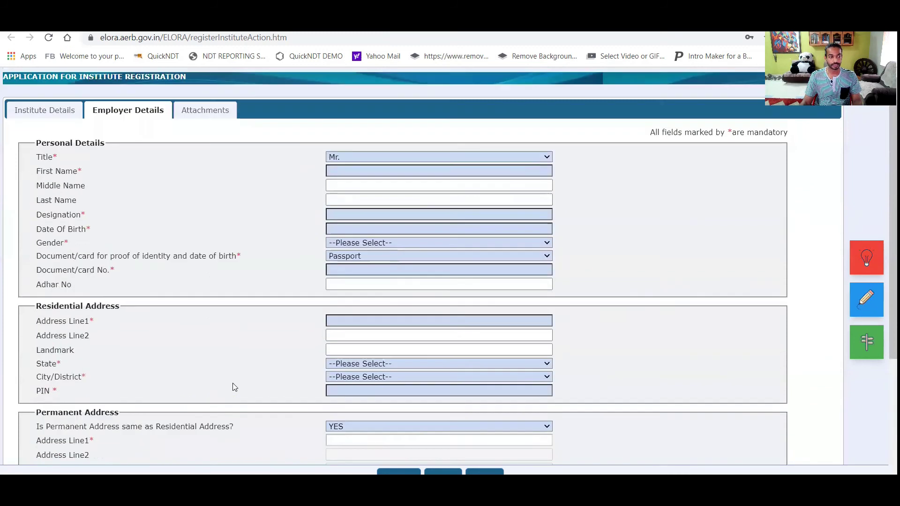
Open Attachments and browse the Desktop files for the employer's proof of identity and date of birth, without attaching one
{"action": "left_click", "coordinate": [189, 111]}
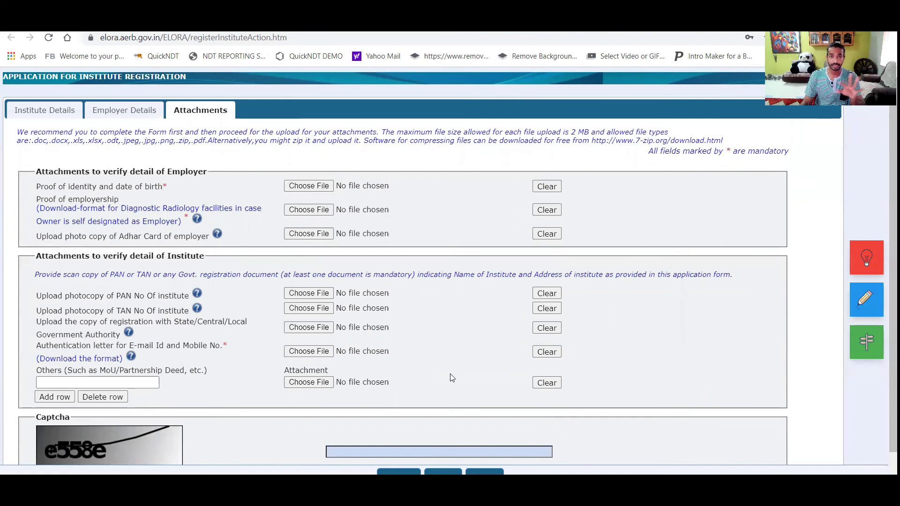
{"action": "left_click", "coordinate": [309, 187]}
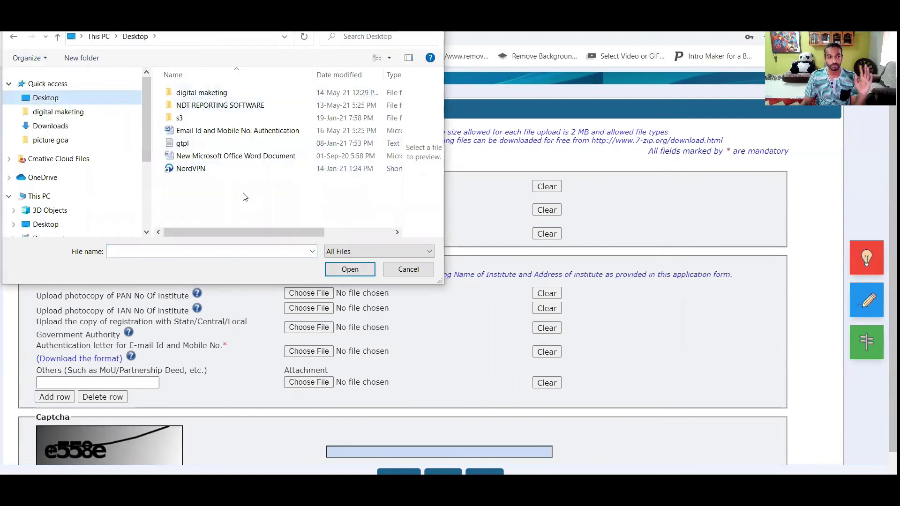
{"action": "scroll", "coordinate": [251, 219], "scroll_direction": "right", "scroll_amount": 2}
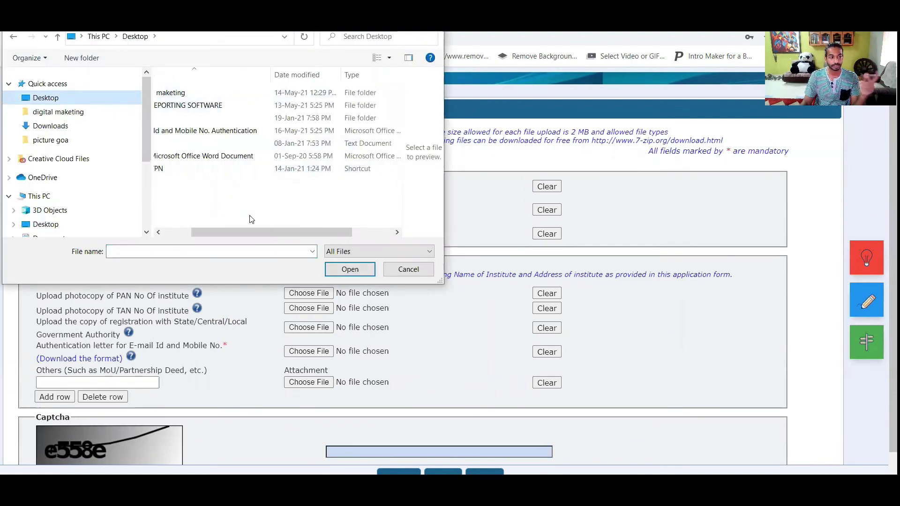
{"action": "scroll", "coordinate": [251, 219], "scroll_direction": "left", "scroll_amount": 2}
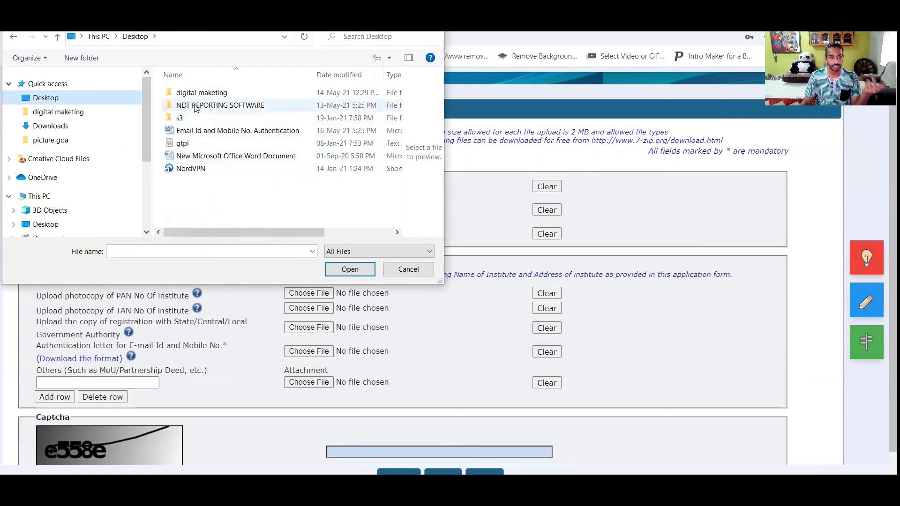
{"action": "left_click", "coordinate": [398, 274]}
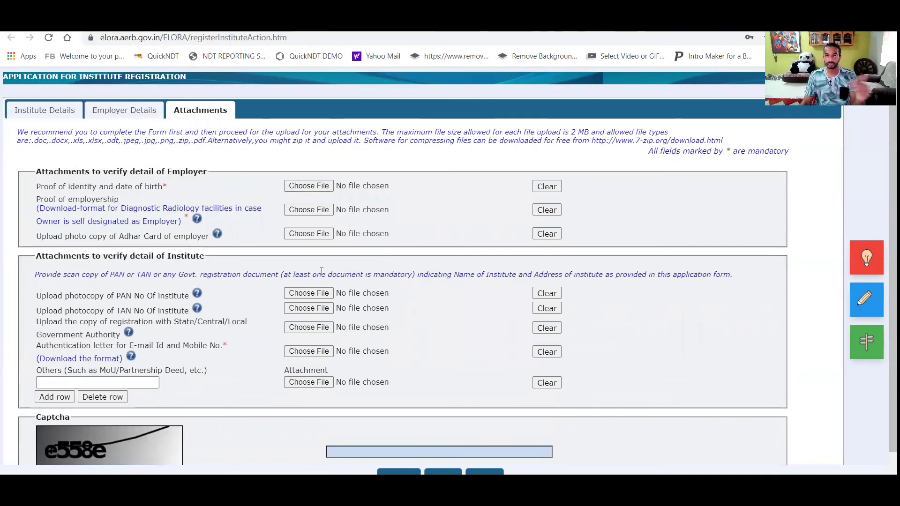
Enter the displayed verification code in the Captcha field of the Attachments form
{"action": "scroll", "coordinate": [317, 307], "scroll_direction": "down", "scroll_amount": 1}
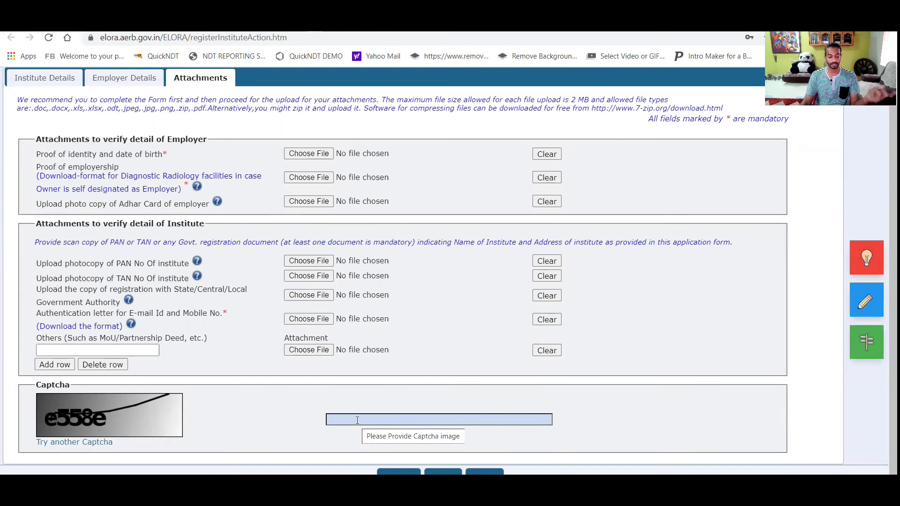
{"action": "type", "text": "558e"}
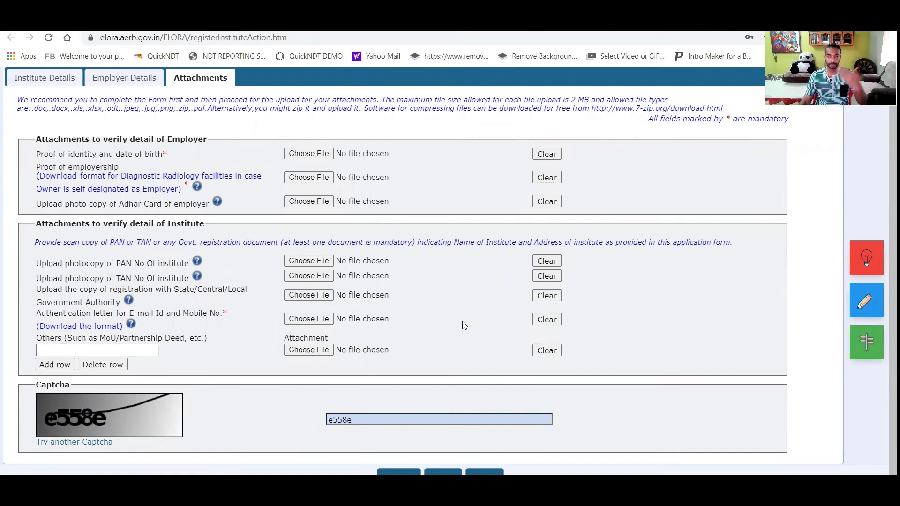
Review the Institute Details, Employer Details and Attachments forms in turn before submission
{"action": "left_click", "coordinate": [47, 83]}
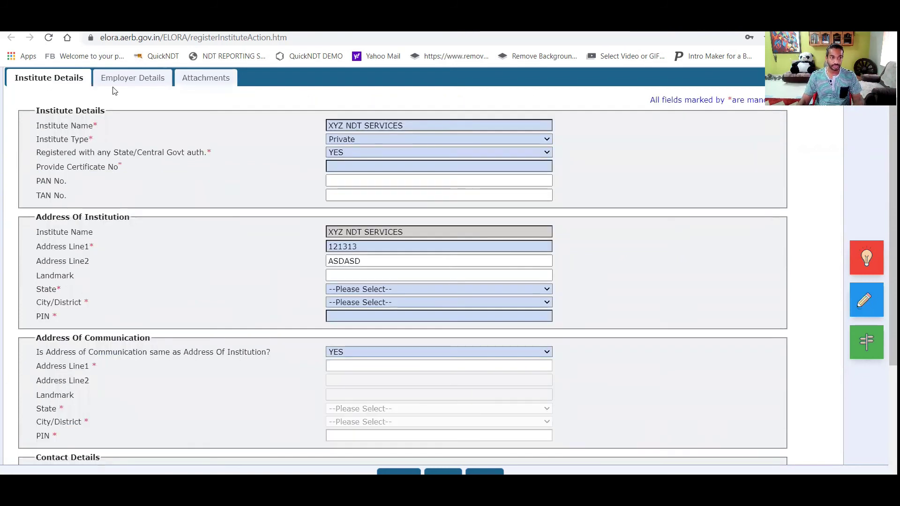
{"action": "scroll", "coordinate": [179, 219], "scroll_direction": "down", "scroll_amount": 4}
{"action": "scroll", "coordinate": [179, 218], "scroll_direction": "up", "scroll_amount": 1}
{"action": "scroll", "coordinate": [179, 223], "scroll_direction": "up", "scroll_amount": 4}
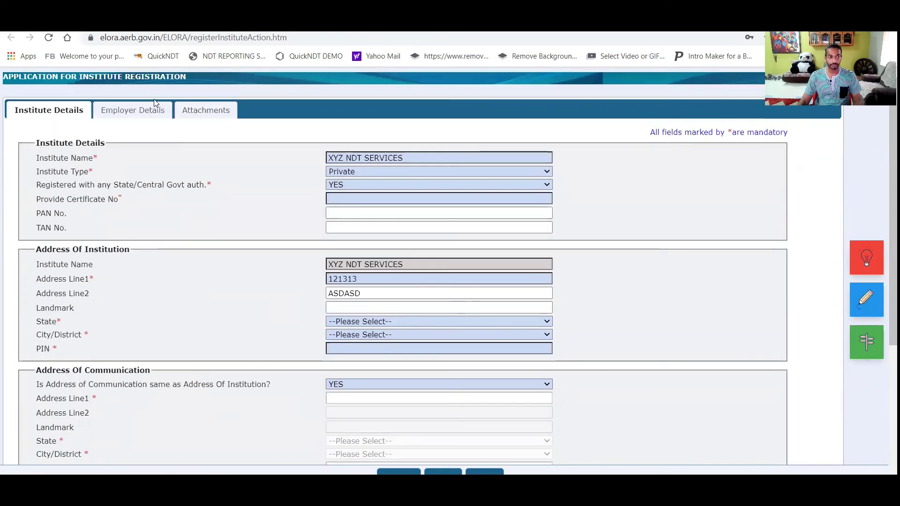
{"action": "left_click", "coordinate": [147, 111]}
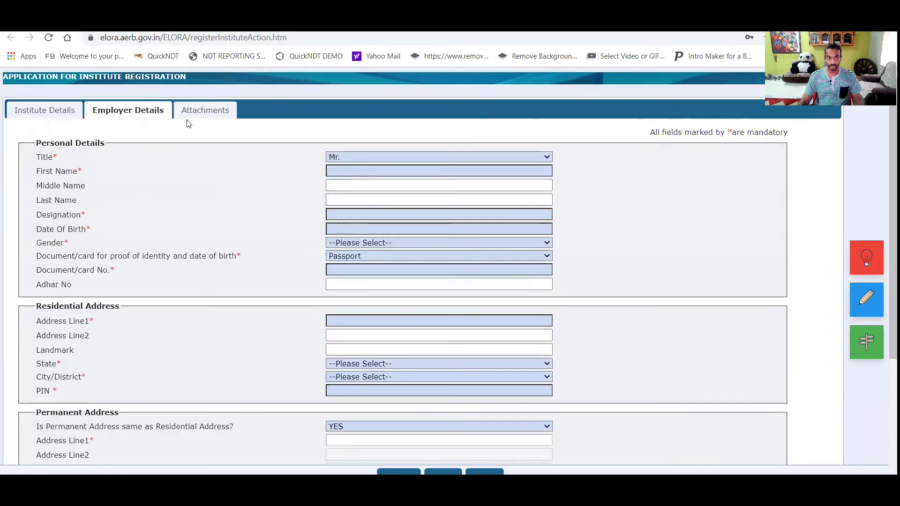
{"action": "left_click", "coordinate": [219, 116]}
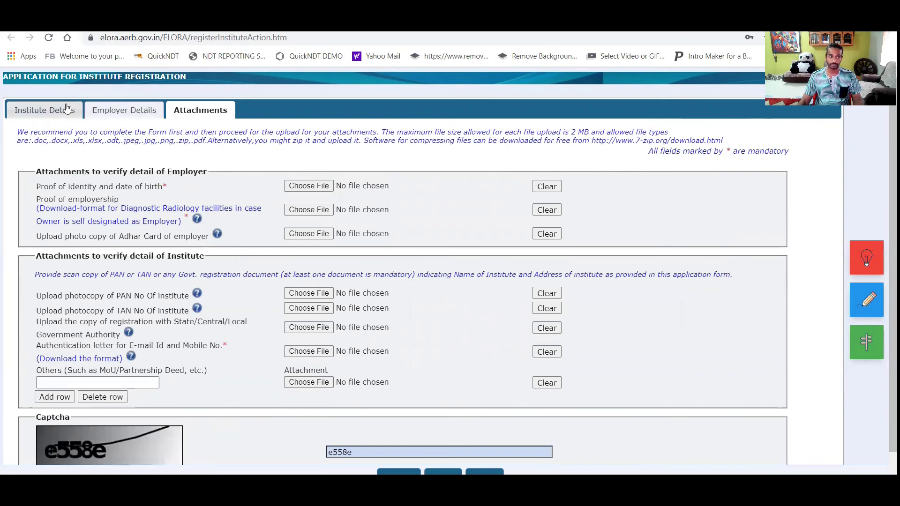
{"action": "scroll", "coordinate": [281, 316], "scroll_direction": "down", "scroll_amount": 1}
{"action": "scroll", "coordinate": [281, 318], "scroll_direction": "up", "scroll_amount": 1}
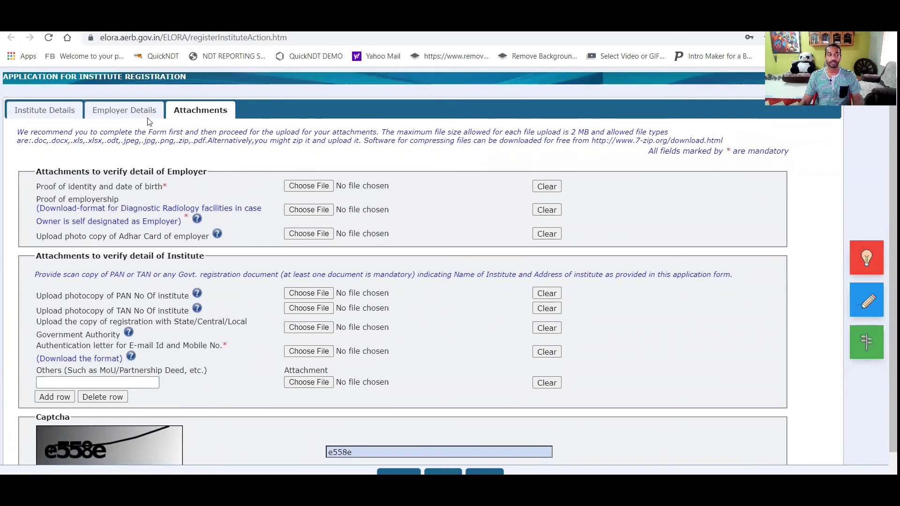
Check Institute Details down to Type Of Facility, and close the institute registration application without submitting it
{"action": "left_click", "coordinate": [66, 111]}
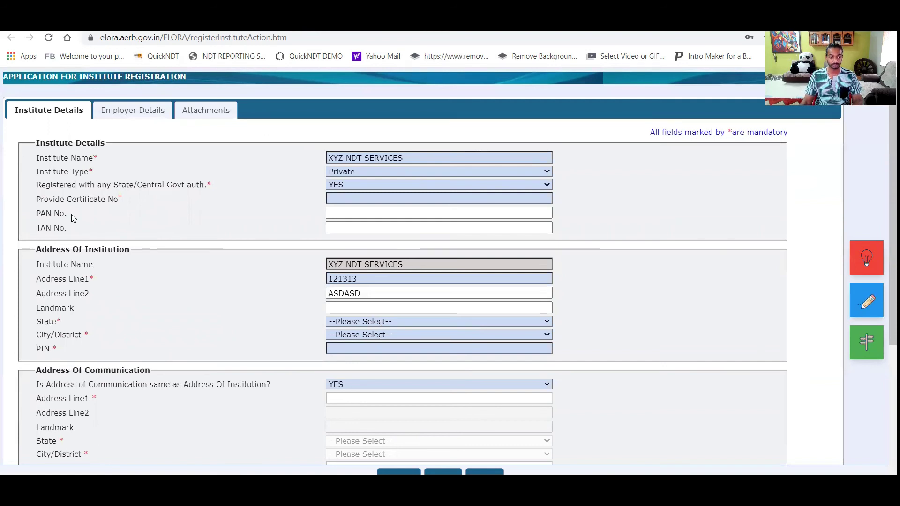
{"action": "scroll", "coordinate": [281, 400], "scroll_direction": "down", "scroll_amount": 3}
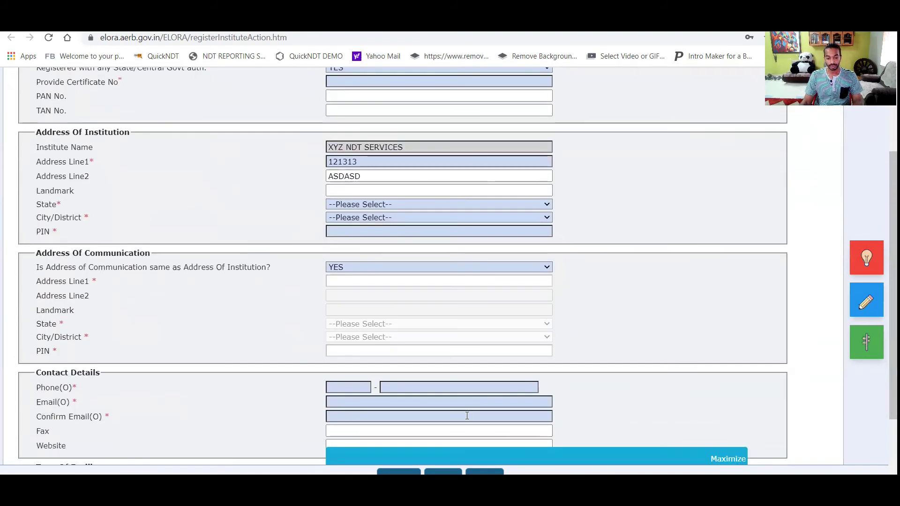
{"action": "scroll", "coordinate": [466, 415], "scroll_direction": "down", "scroll_amount": 1}
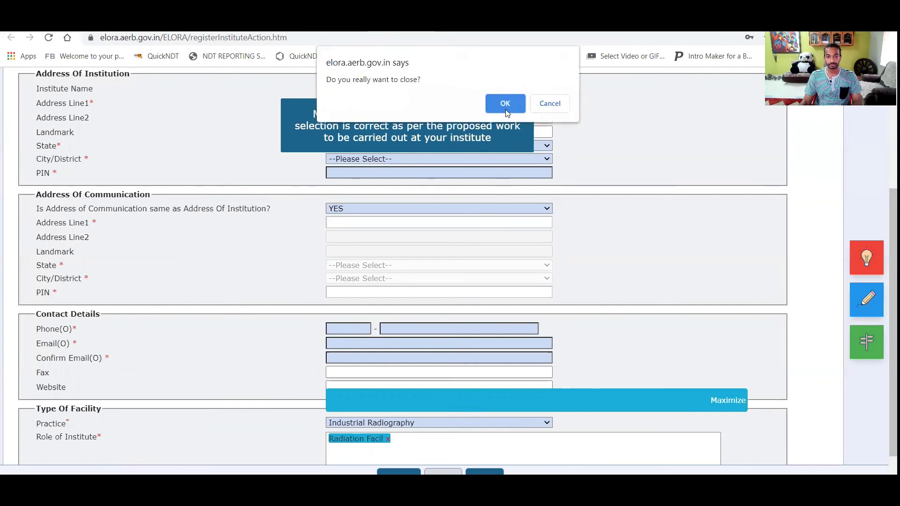
{"action": "left_click", "coordinate": [505, 104]}
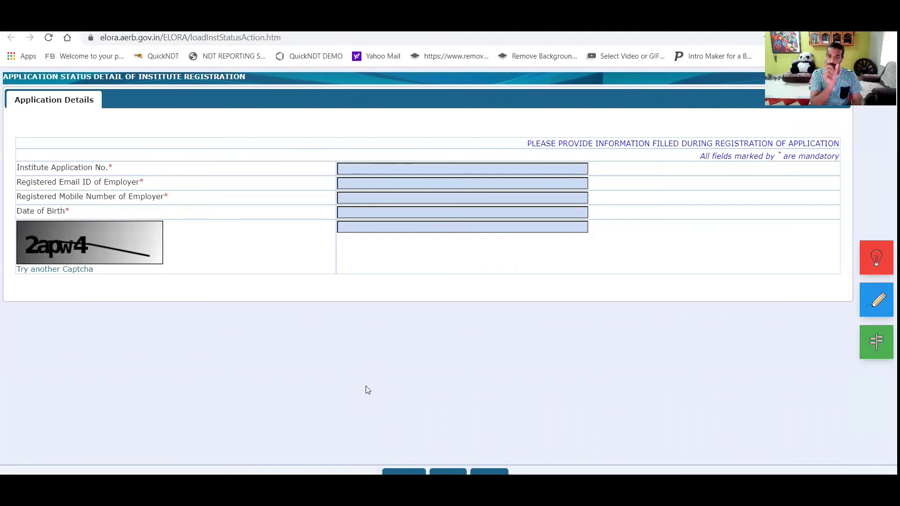
Visit the Institute Application No. field on the application status form, and close the form without filling it in
{"action": "left_click", "coordinate": [406, 172]}
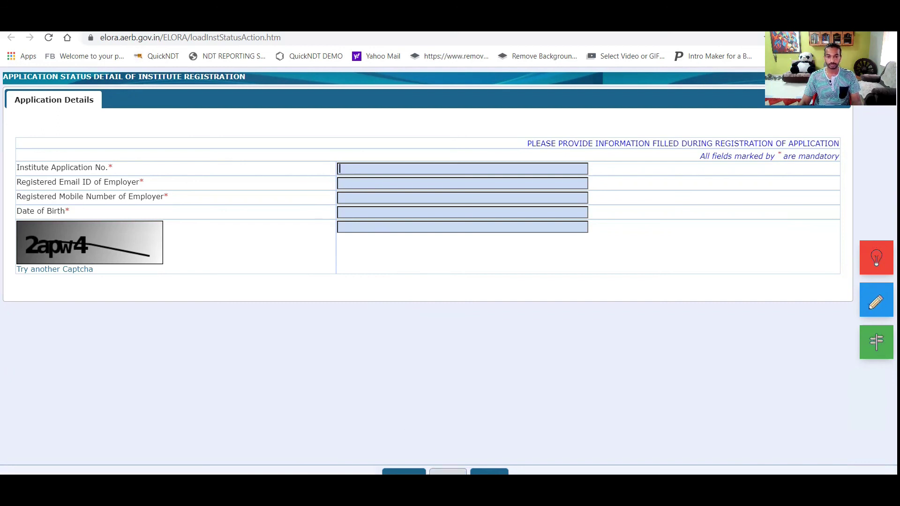
{"action": "left_click", "coordinate": [448, 472]}
{"action": "left_click", "coordinate": [505, 103]}
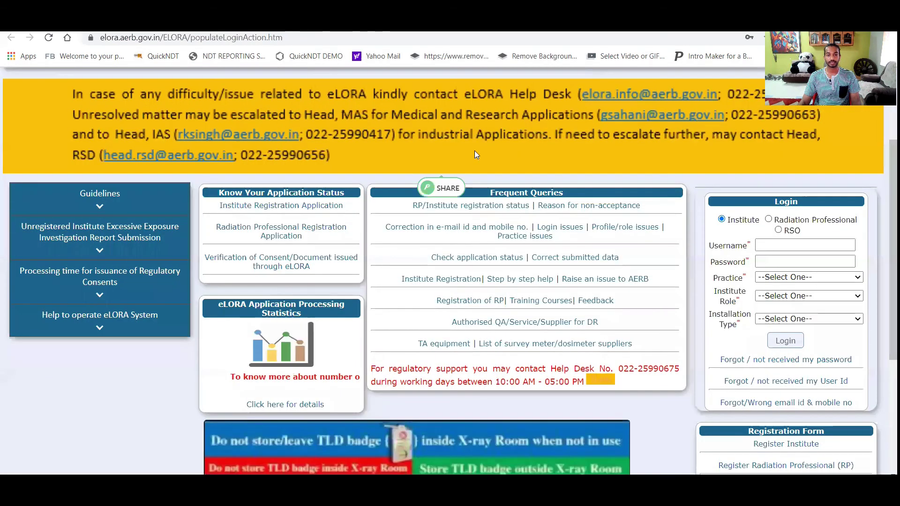